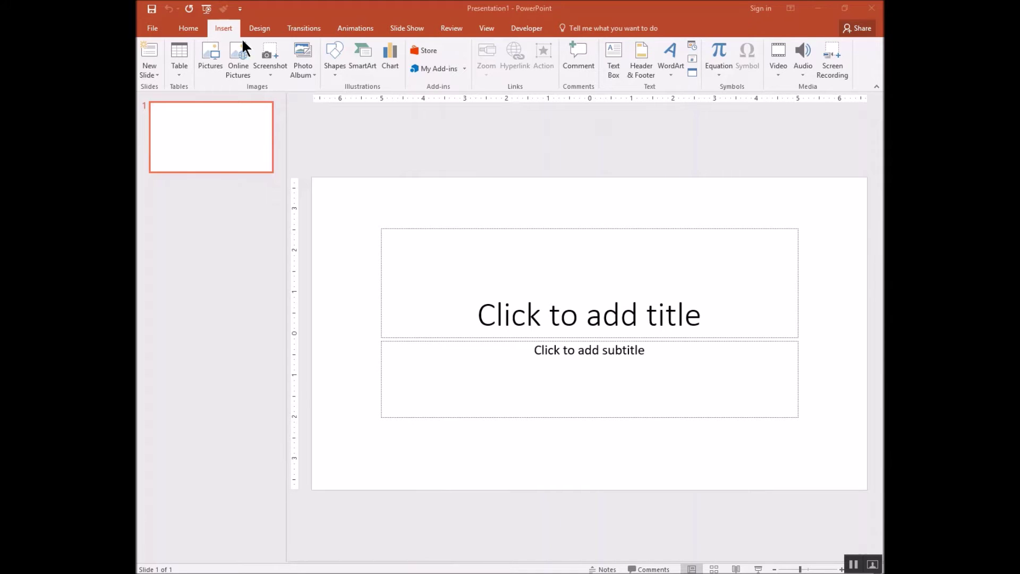
- Open the Photo Album dropdown for the new blank presentation
{"action": "left_click", "coordinate": [315, 76]}
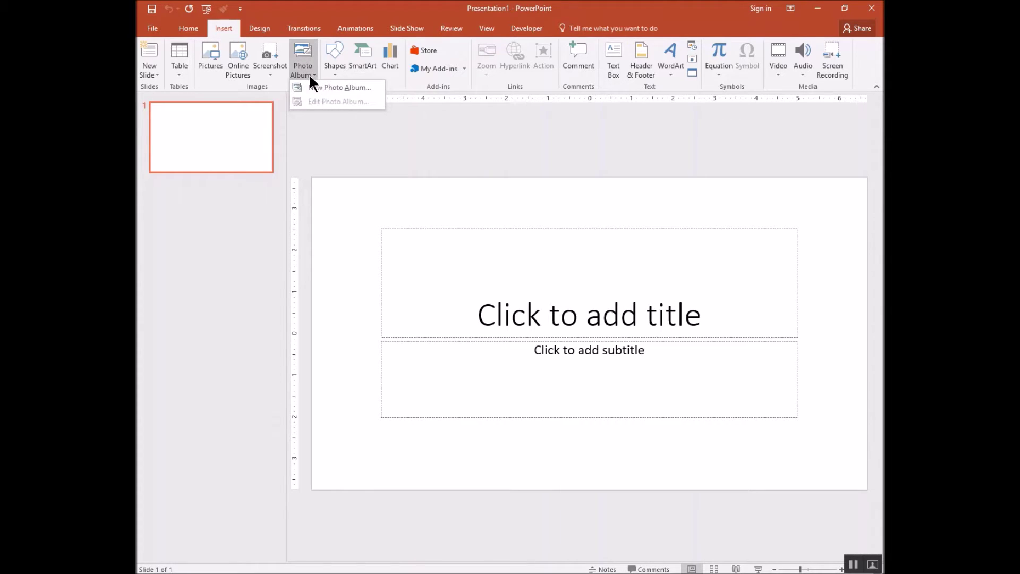
- Start a New Photo Album and browse for pictures from File/Disk
{"action": "left_click", "coordinate": [310, 77]}
{"action": "left_click", "coordinate": [310, 76]}
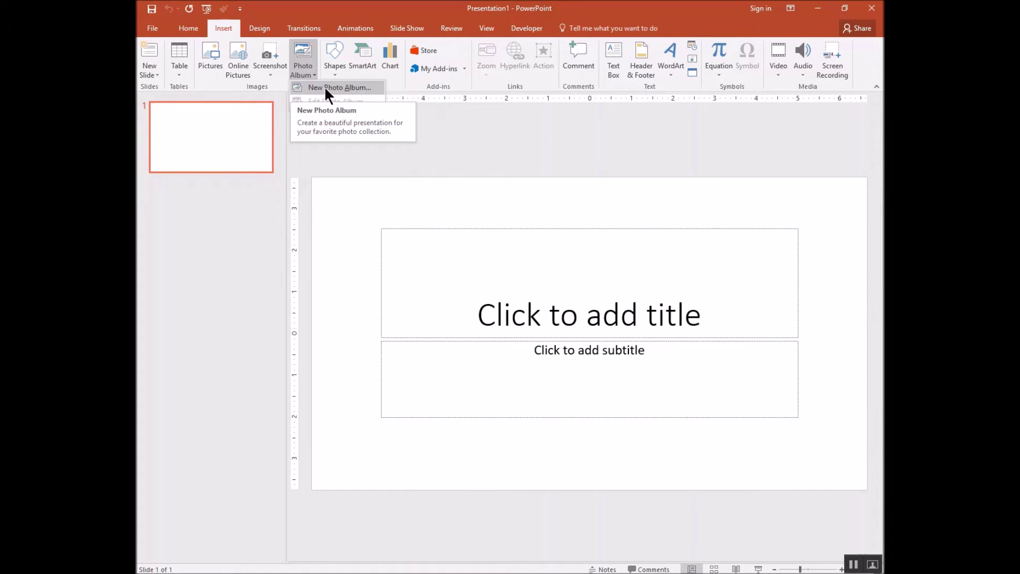
{"action": "left_click", "coordinate": [326, 89]}
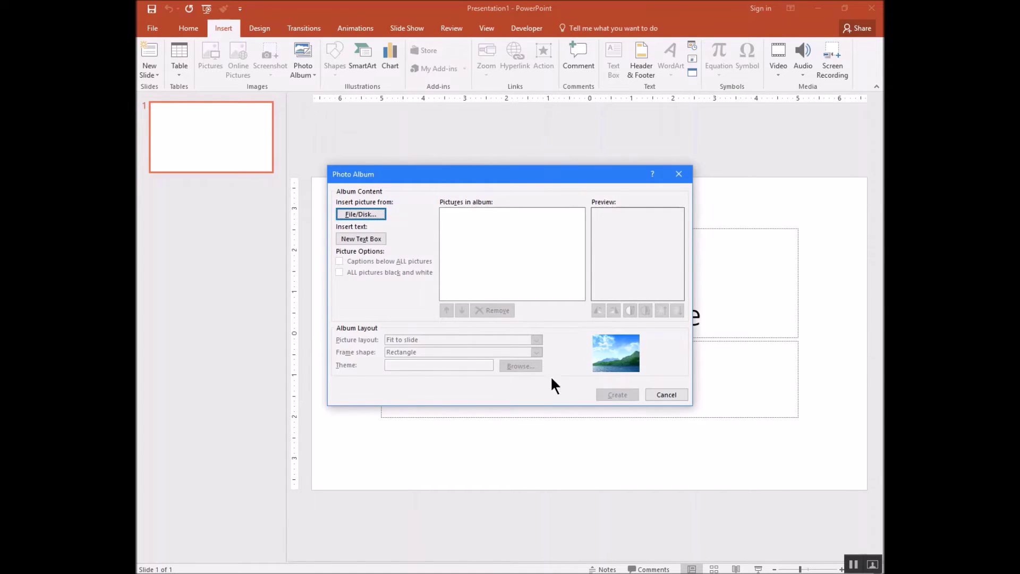
{"action": "left_click", "coordinate": [374, 215]}
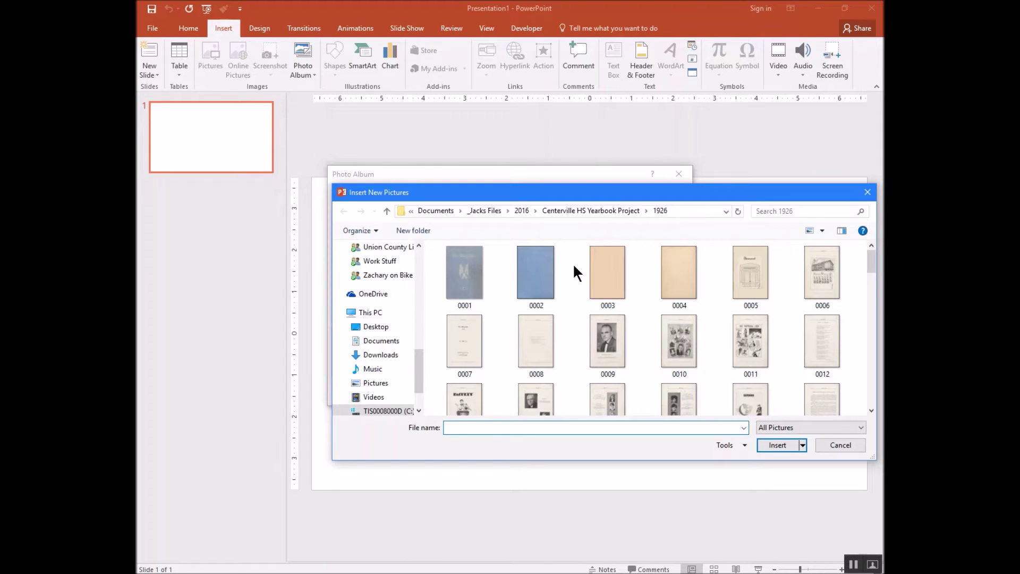
- Select yearbook scans 0001 through 0102 in the 1926 folder and add them to the album
{"action": "left_click", "coordinate": [465, 272]}
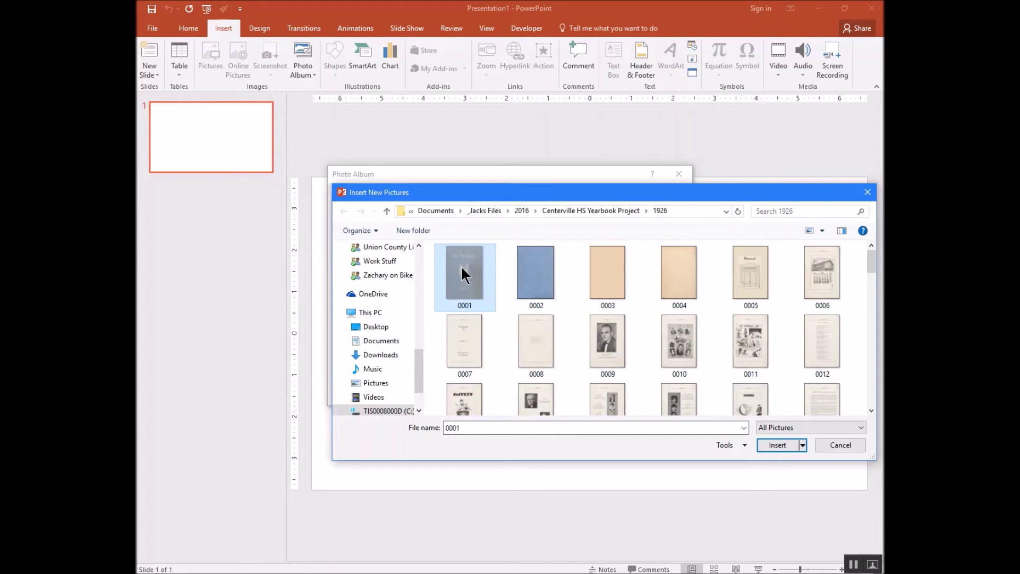
{"action": "left_click_drag", "start_coordinate": [871, 262], "coordinate": [865, 399]}
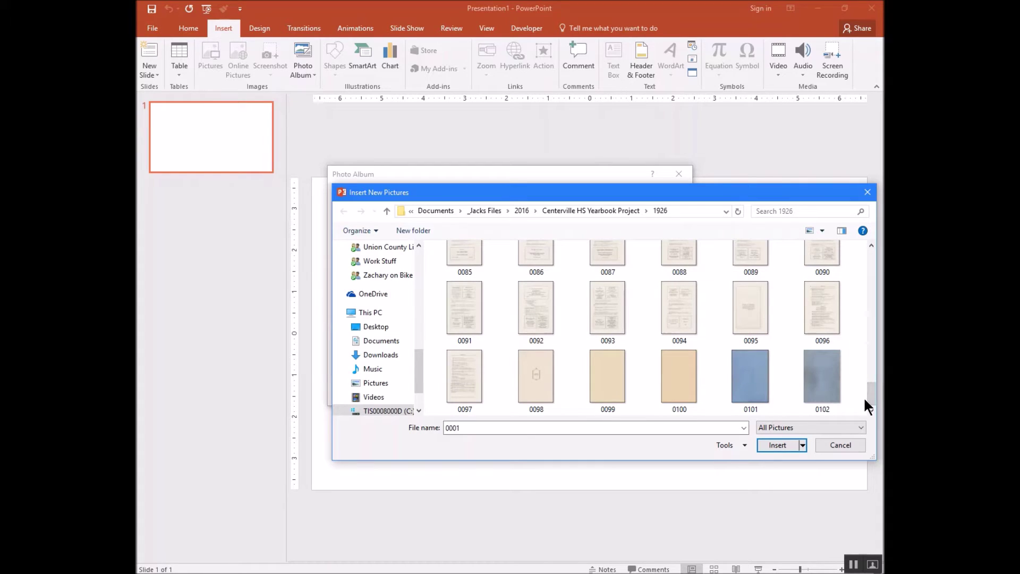
{"action": "left_click", "coordinate": [824, 380], "text": "shift"}
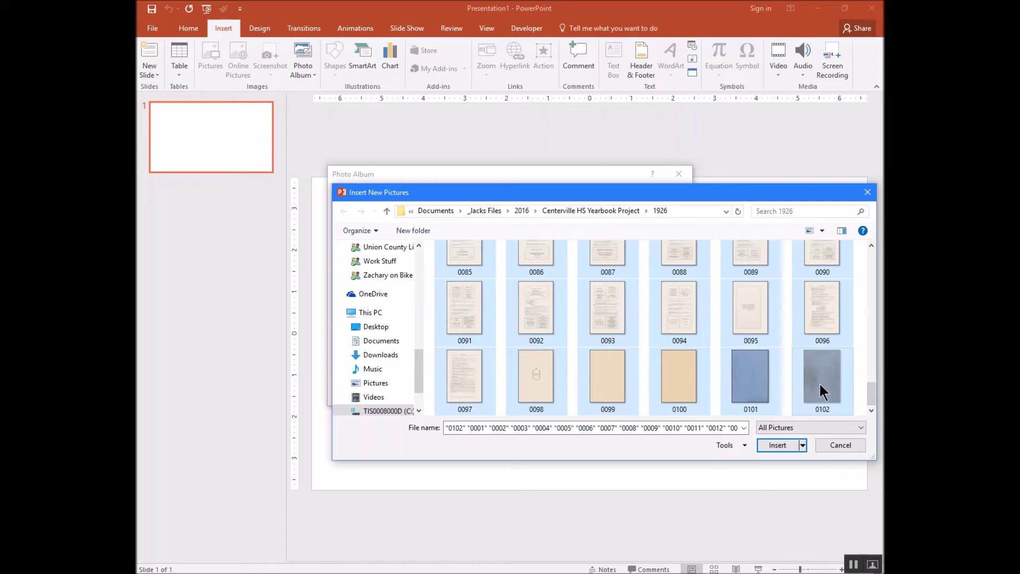
{"action": "left_click", "coordinate": [781, 444]}
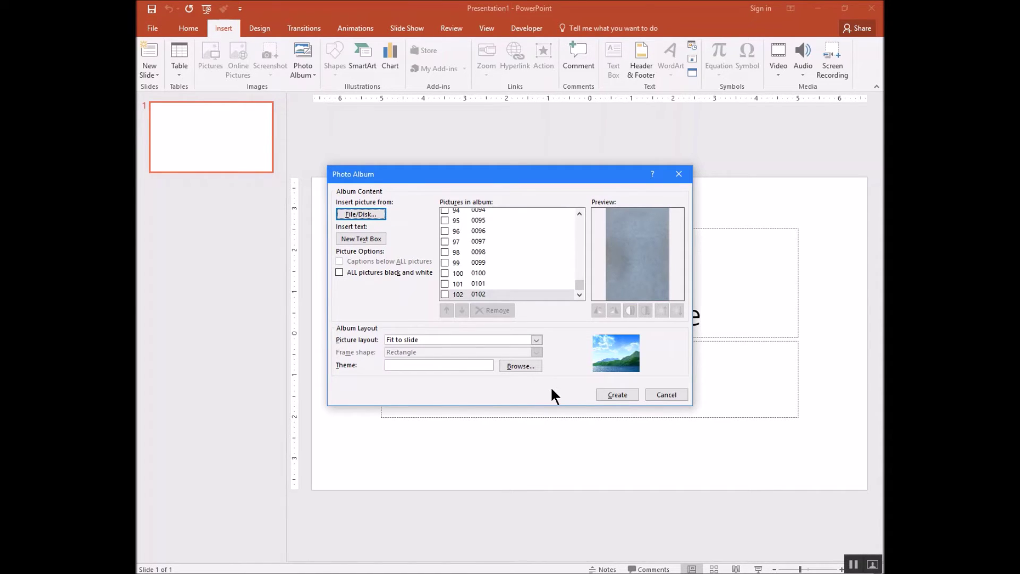
- Insert the 102 scans and create the 103-slide photo album presentation
{"action": "left_click", "coordinate": [615, 395]}
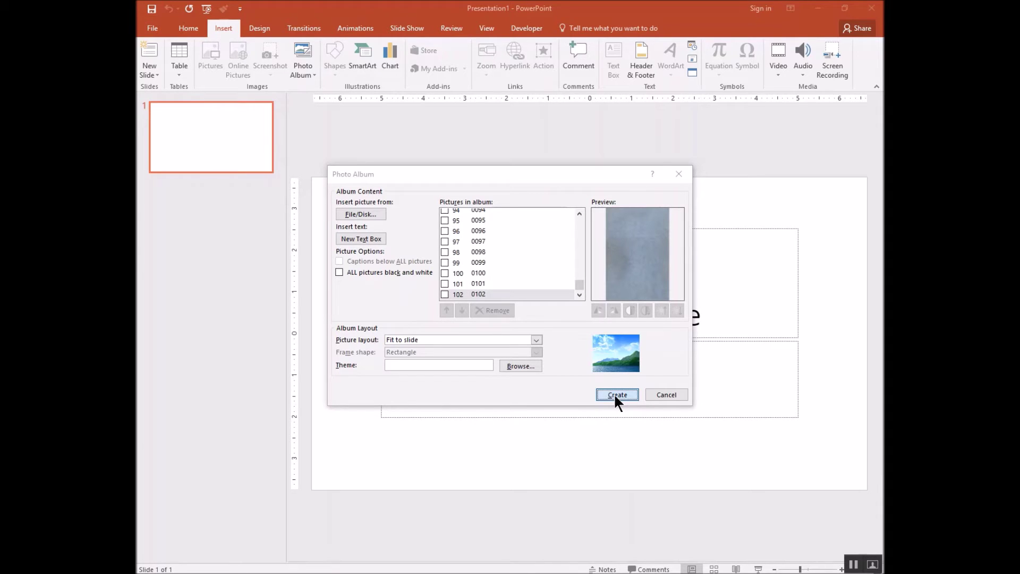
{"action": "left_click", "coordinate": [615, 394]}
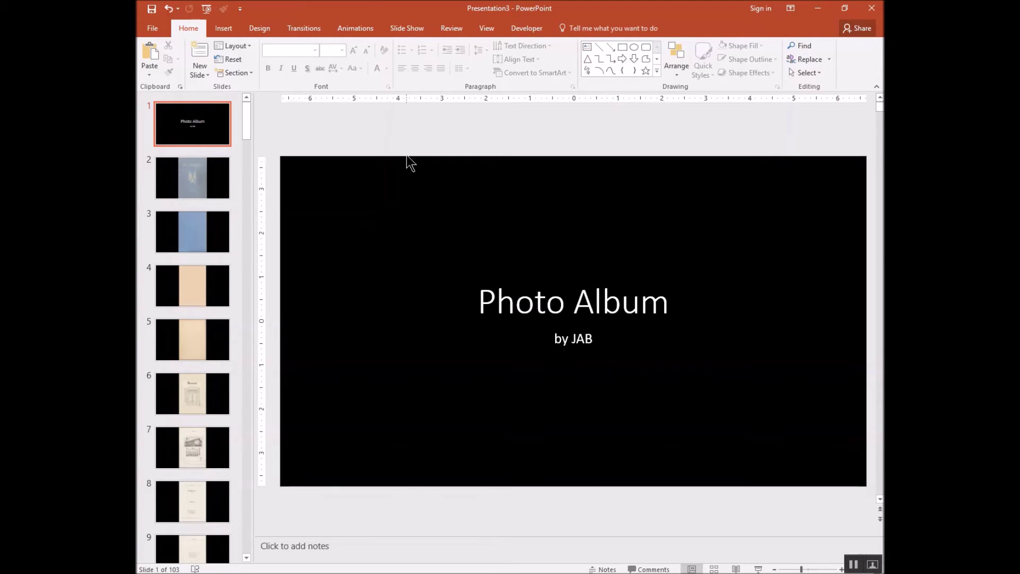
{"action": "left_click", "coordinate": [268, 35]}
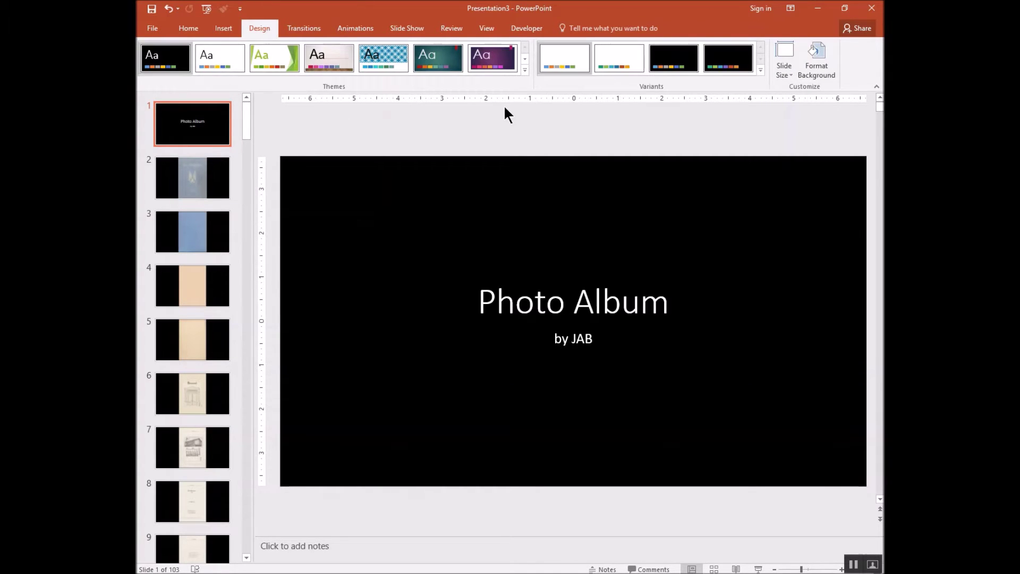
- Set a portrait Letter Paper custom slide size and maximize the content to fit
{"action": "left_click", "coordinate": [790, 75]}
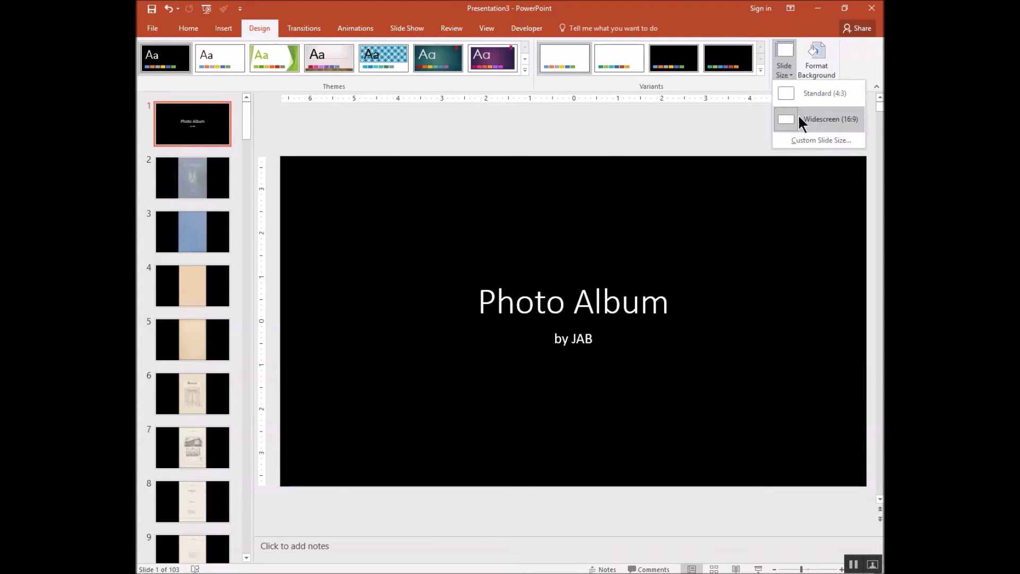
{"action": "left_click", "coordinate": [816, 141]}
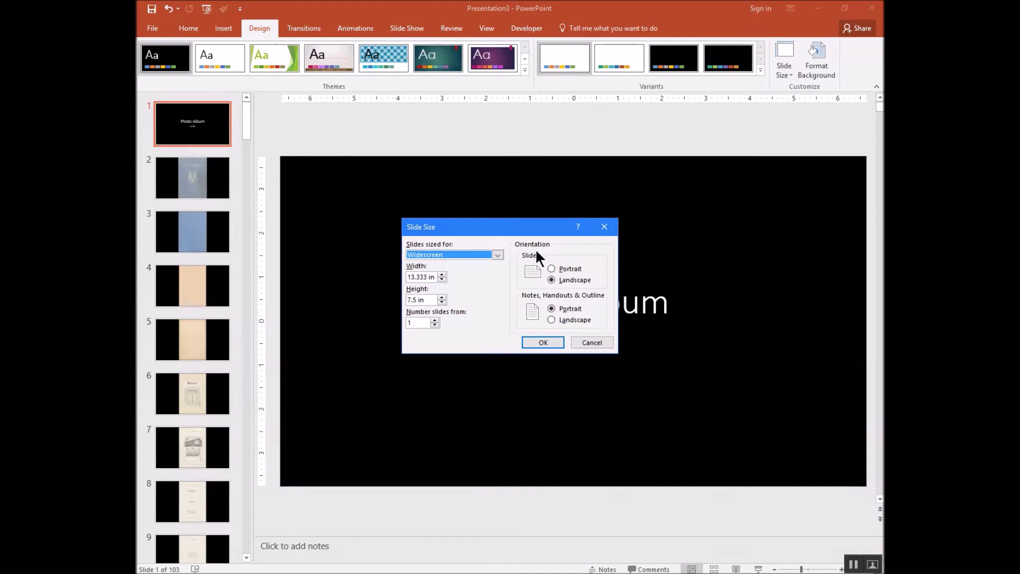
{"action": "left_click", "coordinate": [498, 256]}
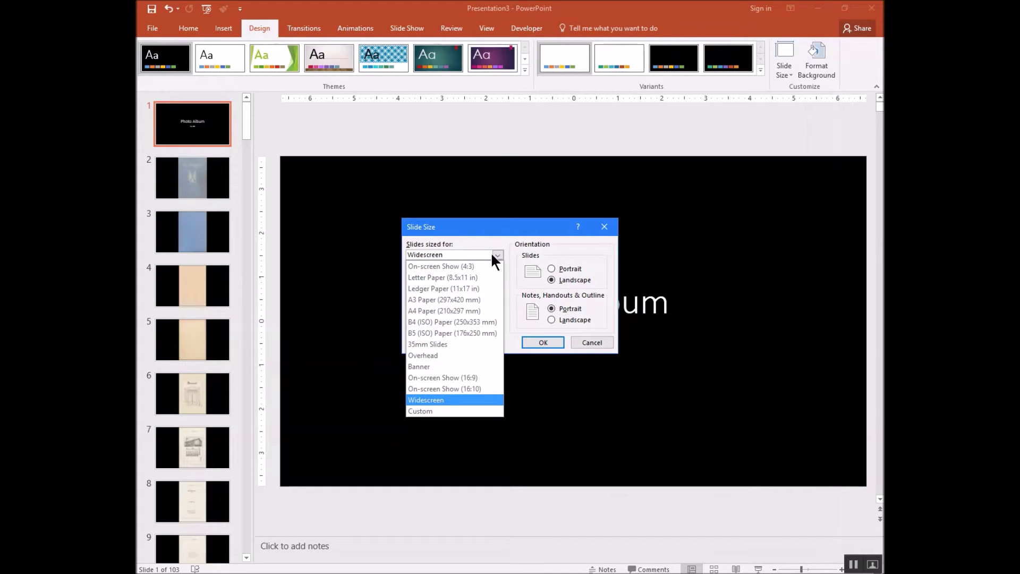
{"action": "left_click", "coordinate": [469, 278]}
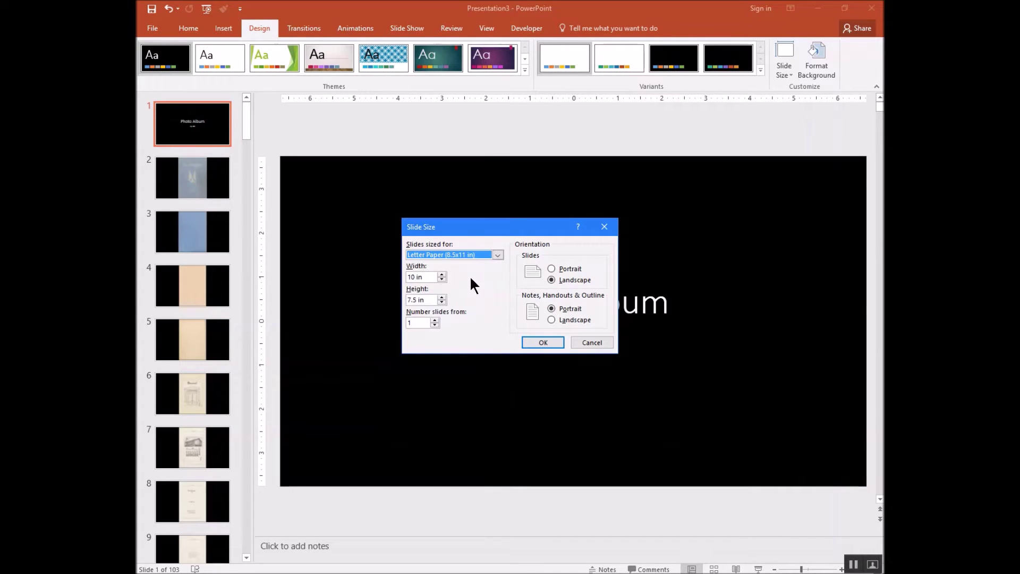
{"action": "left_click", "coordinate": [551, 268]}
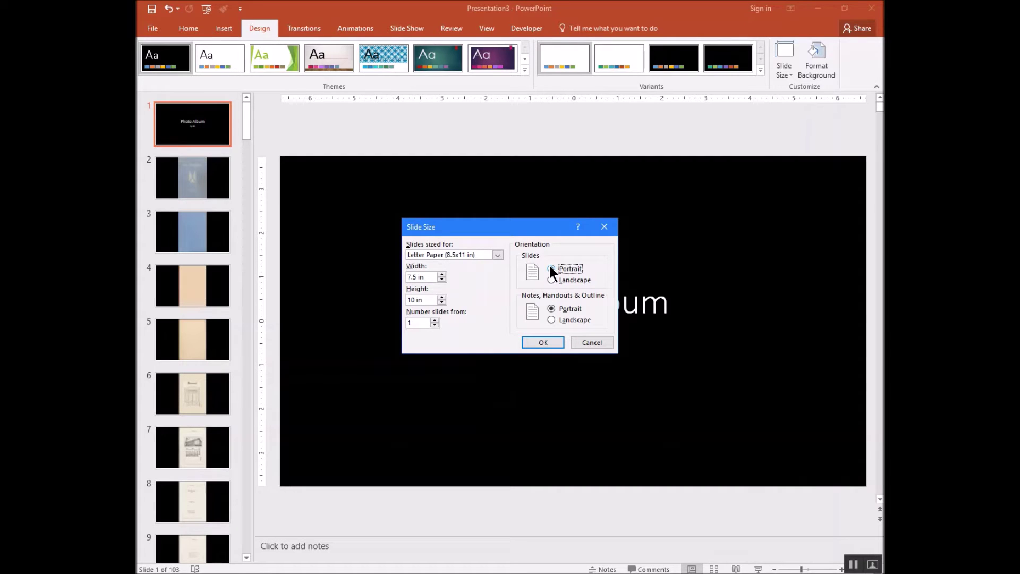
{"action": "left_click", "coordinate": [533, 346]}
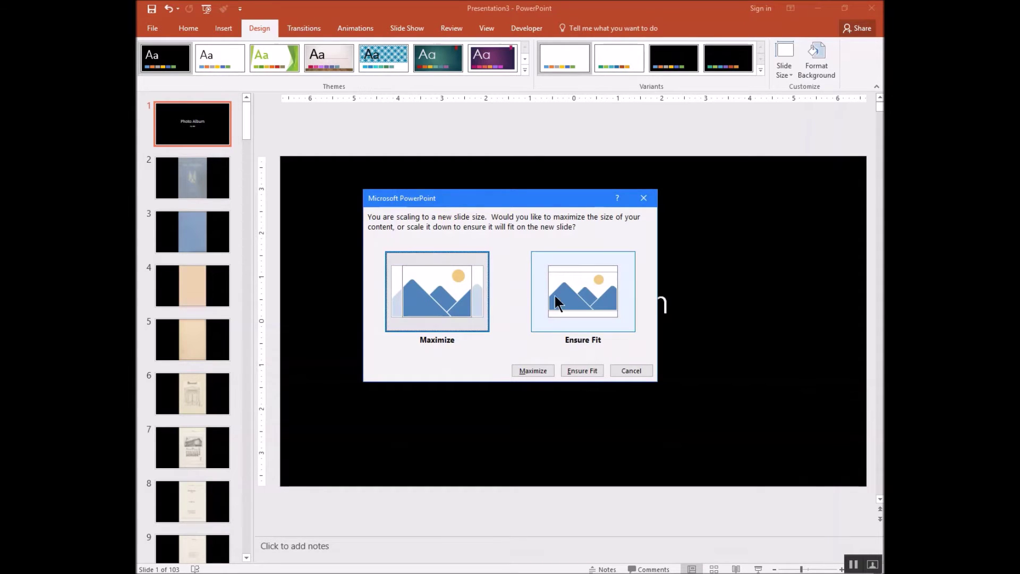
{"action": "left_click", "coordinate": [450, 295]}
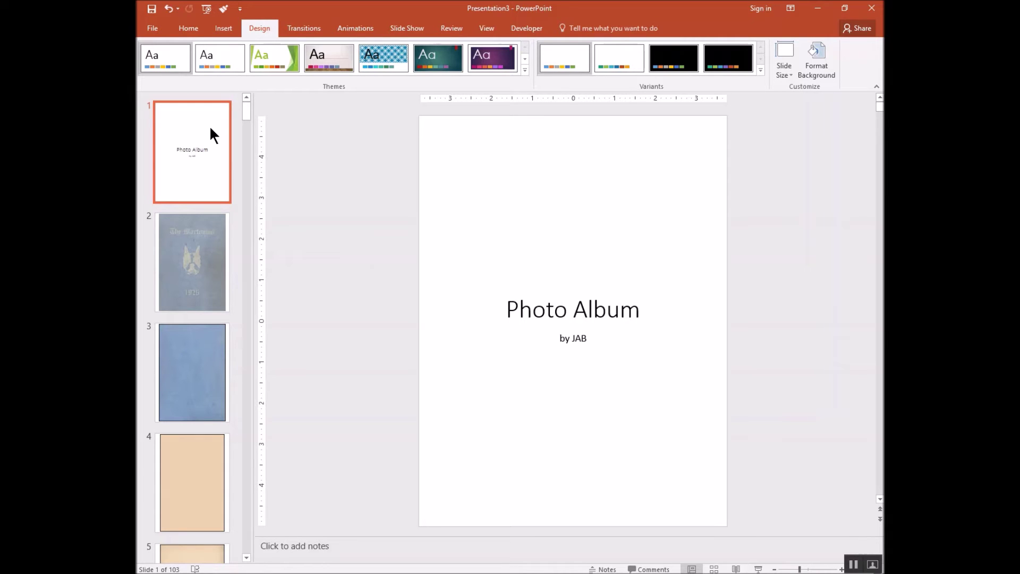
- Select all 103 slides and bring up the Format Background options
{"action": "key", "text": "ctrl+a"}
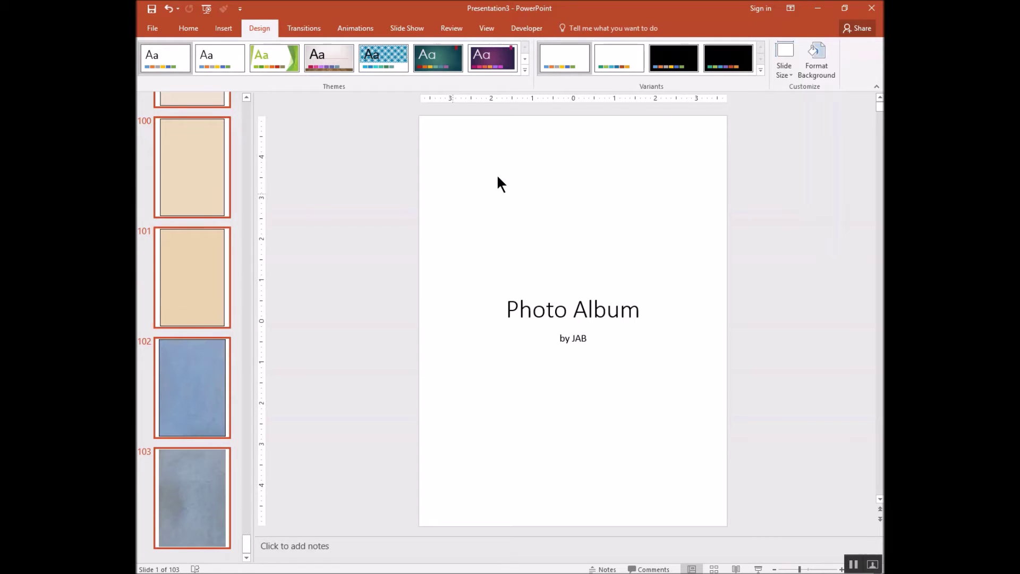
{"action": "left_click", "coordinate": [816, 63]}
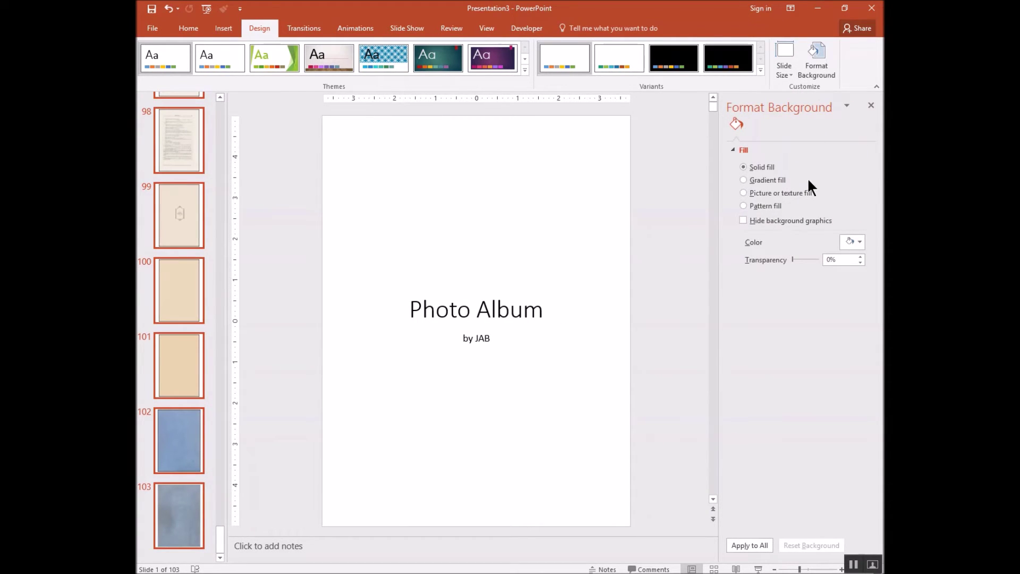
- Give the slide background the Medium Gradient - Accent 5 blue linear gradient fill
{"action": "left_click", "coordinate": [775, 180]}
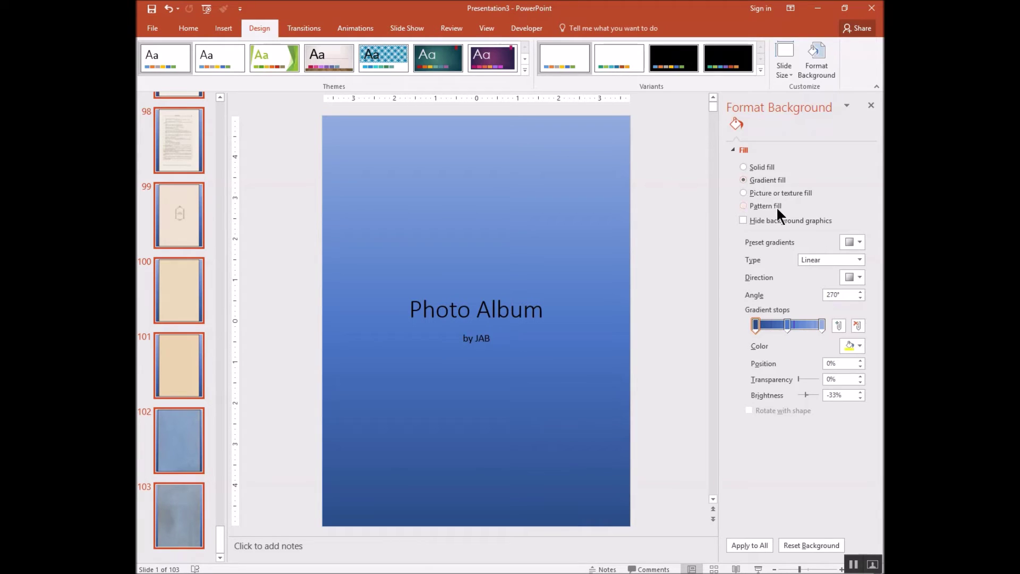
{"action": "left_click", "coordinate": [857, 240]}
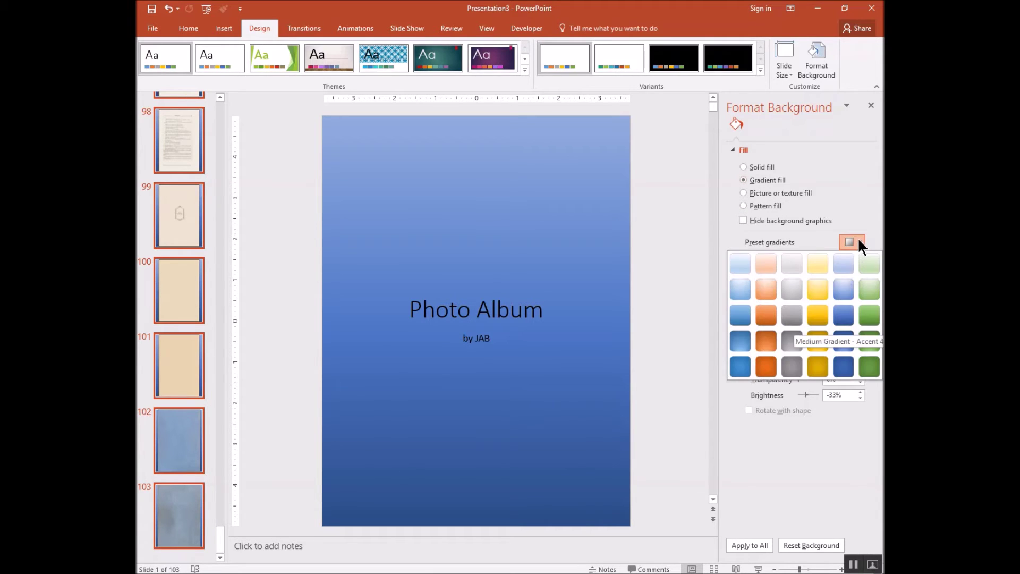
{"action": "left_click", "coordinate": [844, 313]}
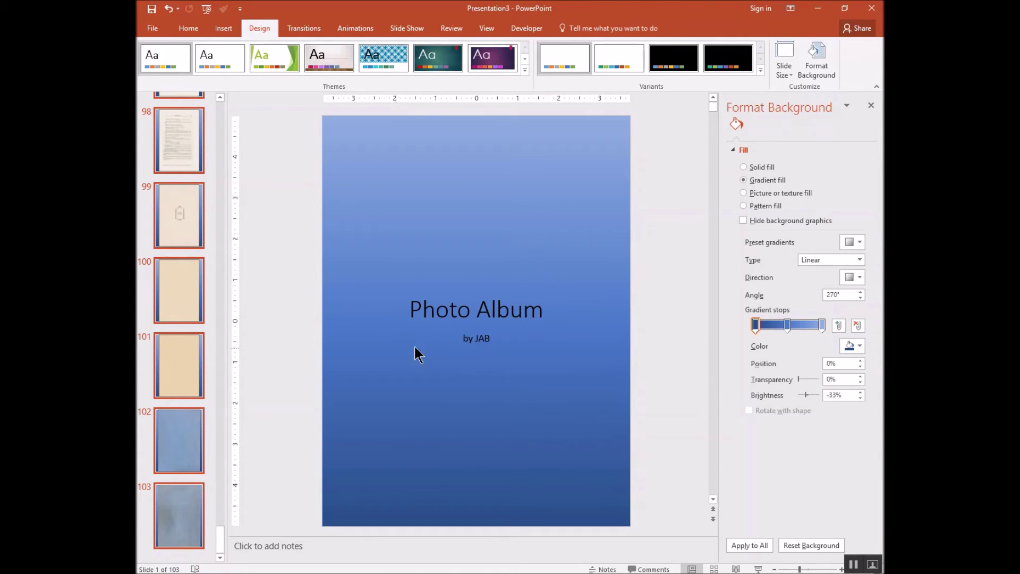
{"action": "left_click", "coordinate": [542, 312]}
- Title slide 1 'Centerville High School' / 'Class of 1926' and delete the subtitle text
{"action": "key", "text": "BackSpace"}
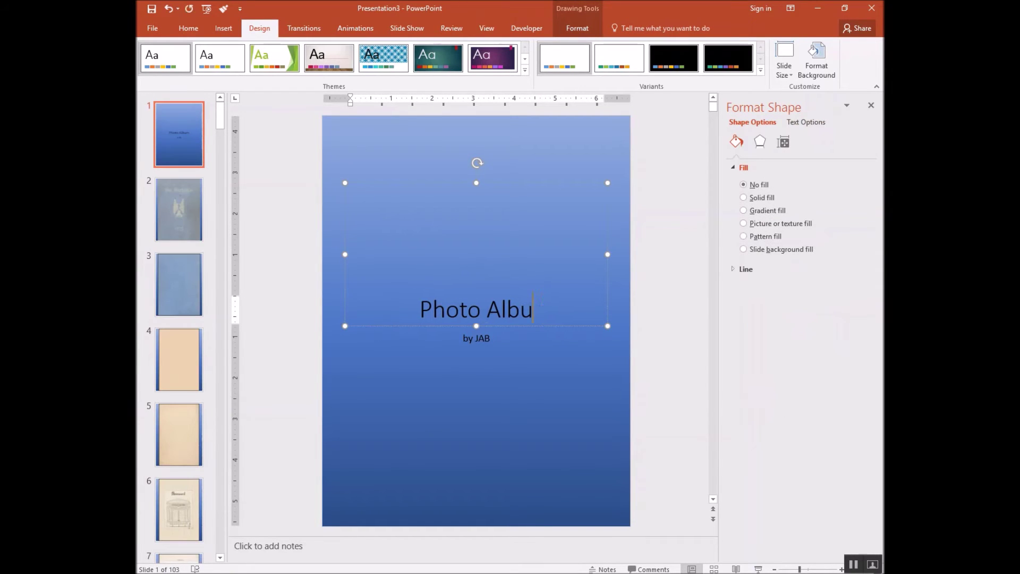
{"action": "key", "text": "BackSpace"}
{"action": "key", "text": "BackSpace"}
{"action": "key", "text": "BackSpace"}
{"action": "key", "text": "BackSpace"}
{"action": "key", "text": "BackSpace"}
{"action": "key", "text": "BackSpace"}
{"action": "key", "text": "BackSpace"}
{"action": "key", "text": "BackSpace"}
{"action": "key", "text": "BackSpace"}
{"action": "key", "text": "BackSpace"}
{"action": "type", "text": "Centerville Hi"}
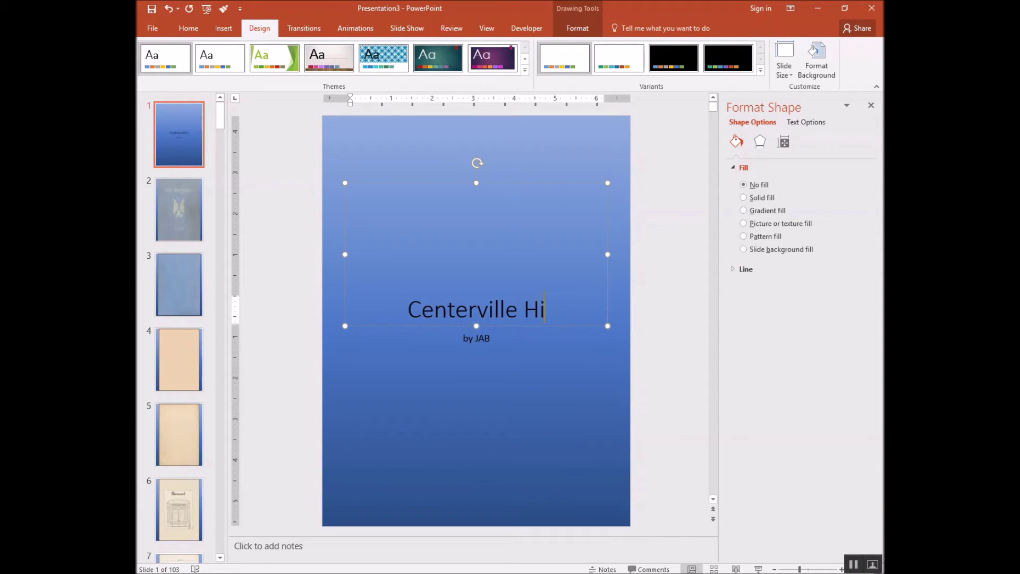
{"action": "type", "text": "ght"}
{"action": "key", "text": "BackSpace"}
{"action": "type", "text": "S"}
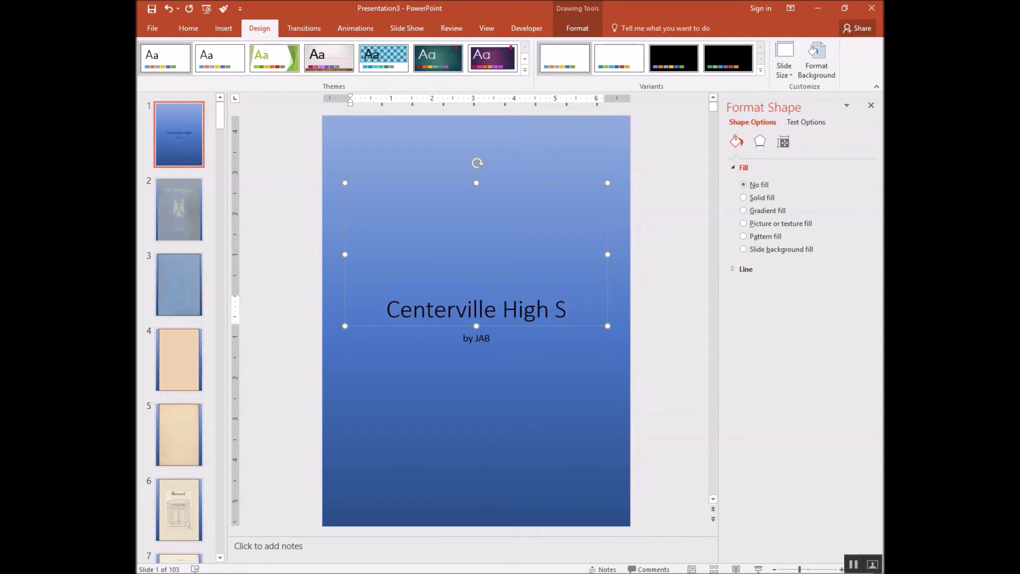
{"action": "type", "text": "chool"}
{"action": "key", "text": "Return"}
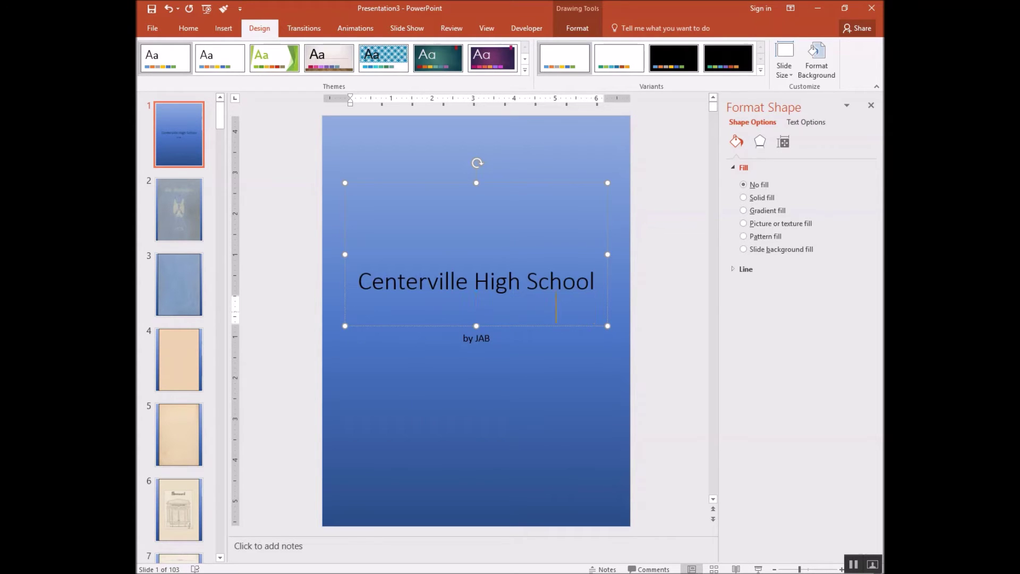
{"action": "type", "text": "Class"}
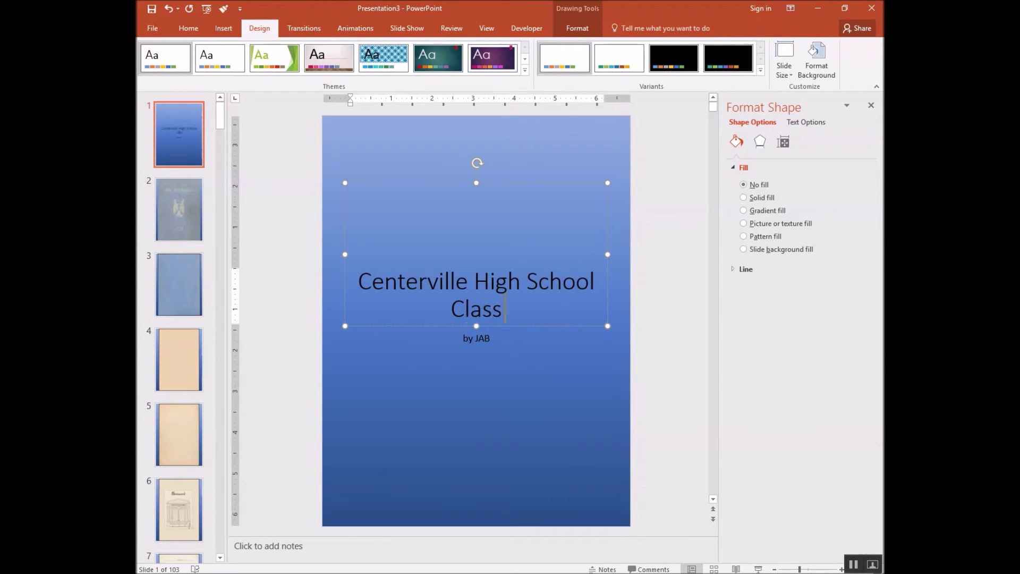
{"action": "type", "text": " of 192"}
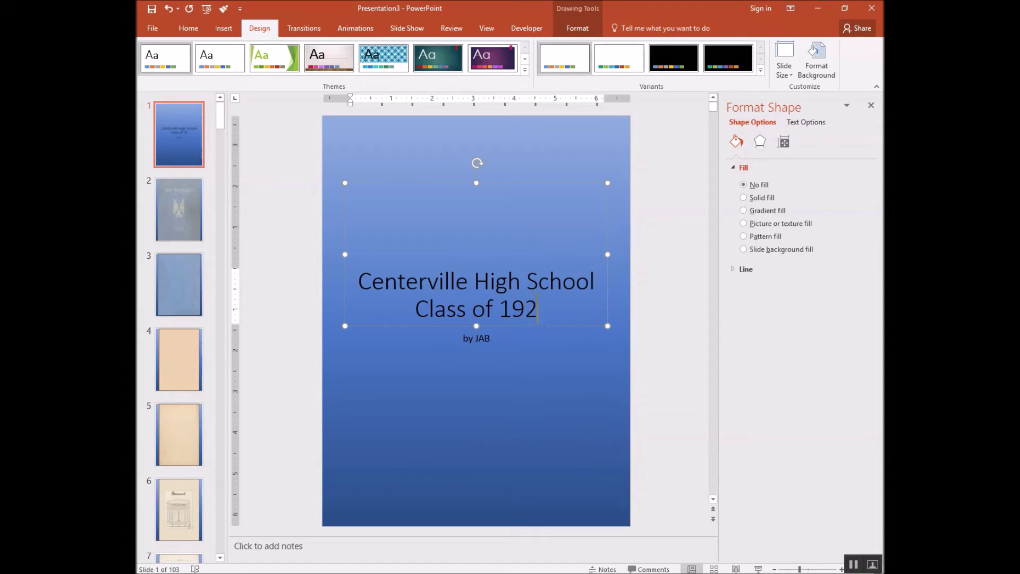
{"action": "type", "text": "6"}
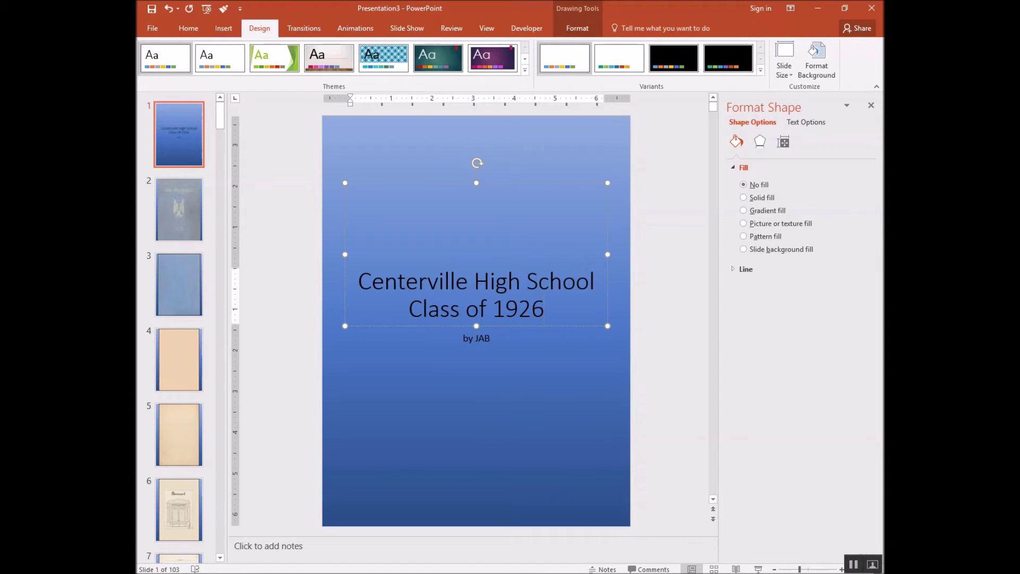
{"action": "left_click", "coordinate": [521, 340]}
{"action": "key", "text": "Delete"}
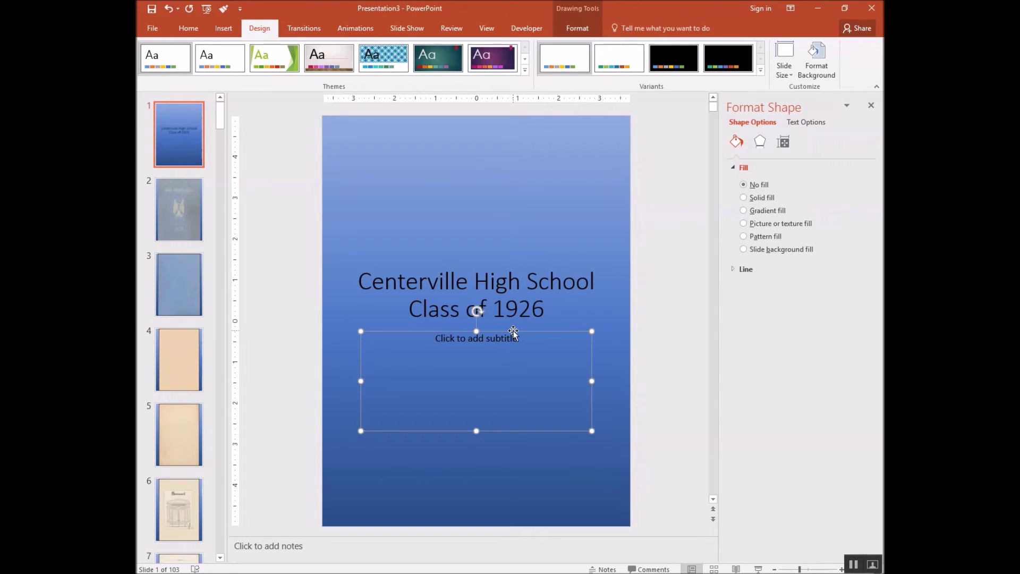
- Delete the empty subtitle box and select the Mortonian cover picture on slide 2
{"action": "key", "text": "Delete"}
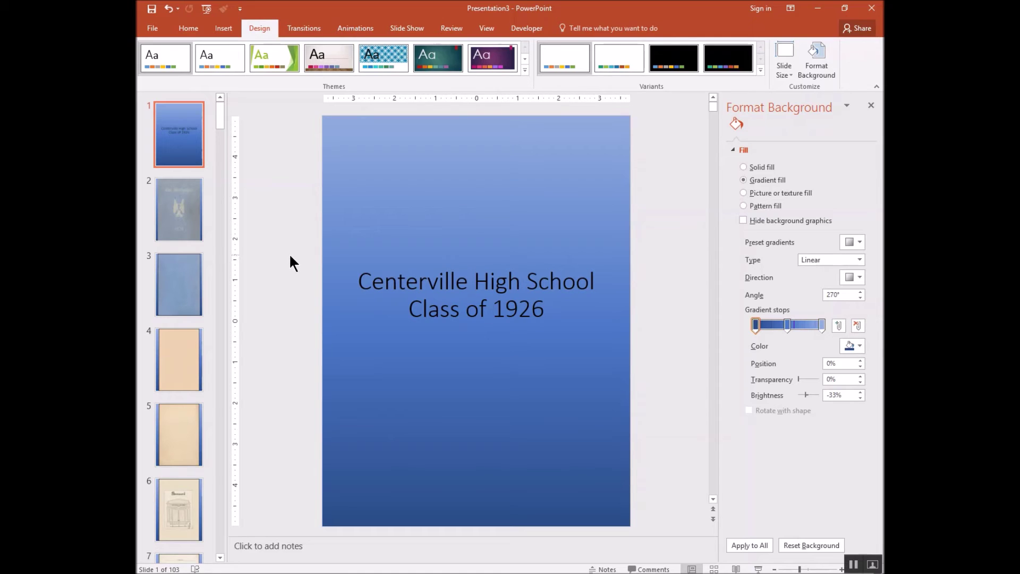
{"action": "left_click", "coordinate": [182, 206]}
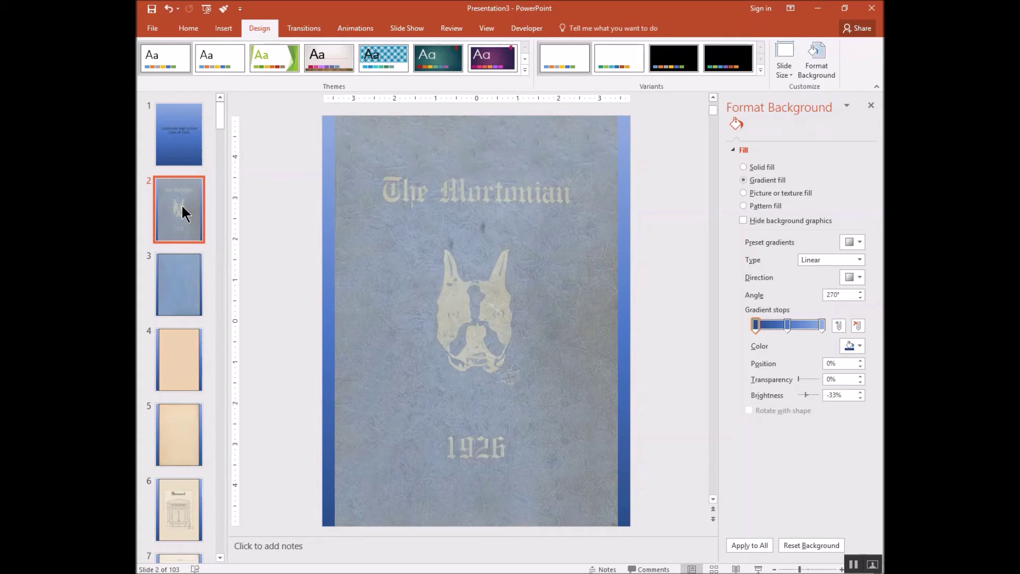
{"action": "left_click", "coordinate": [404, 212]}
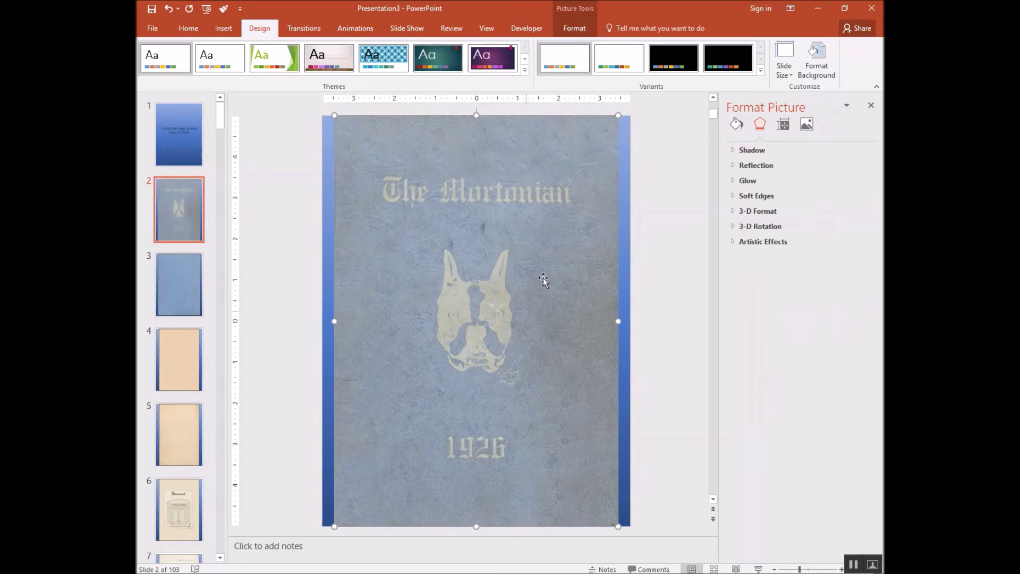
- Apply the Sharpen: 25% correction to the Mortonian 1926 cover picture
{"action": "left_click", "coordinate": [577, 28]}
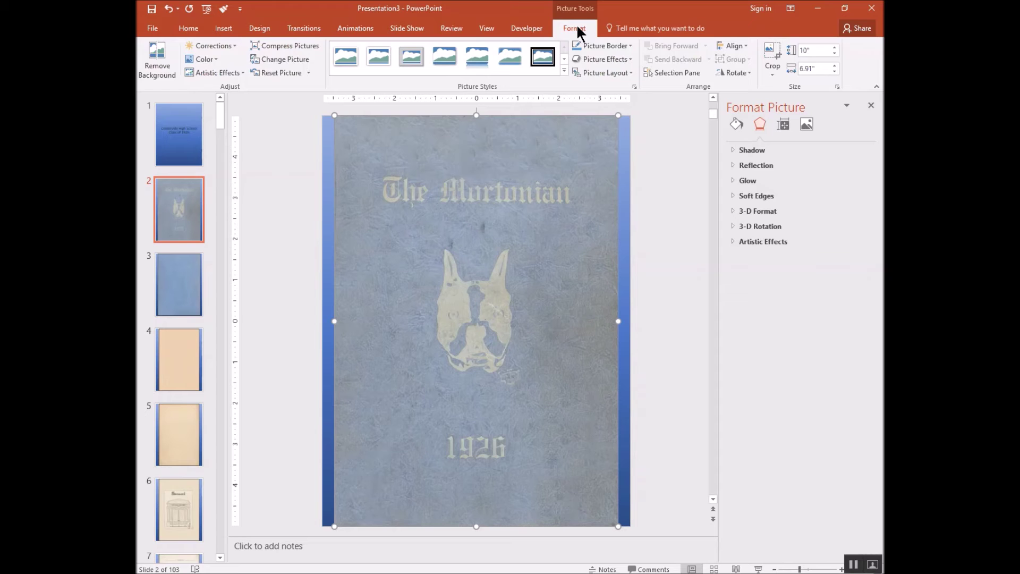
{"action": "left_click", "coordinate": [233, 47]}
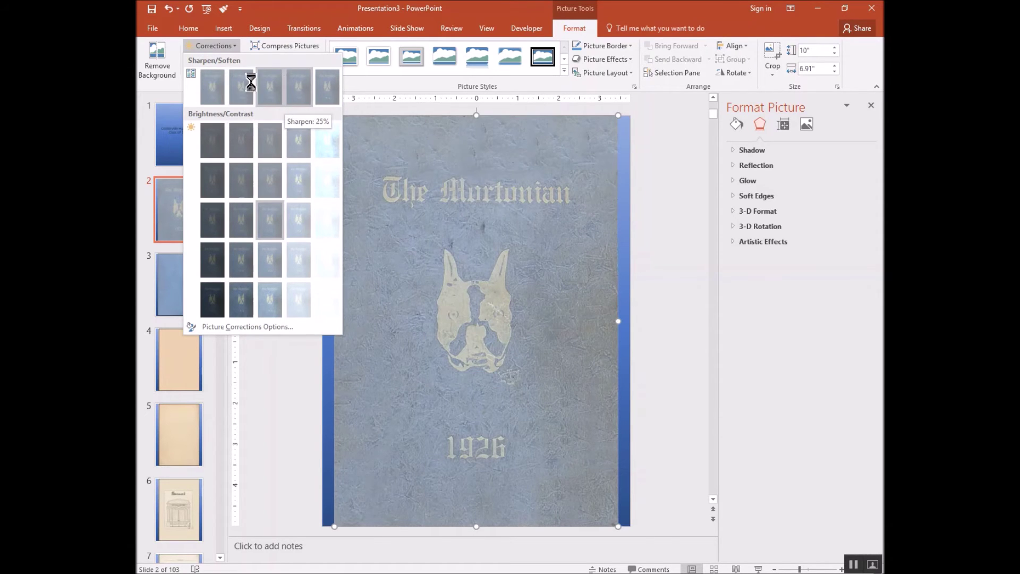
{"action": "left_click", "coordinate": [328, 87]}
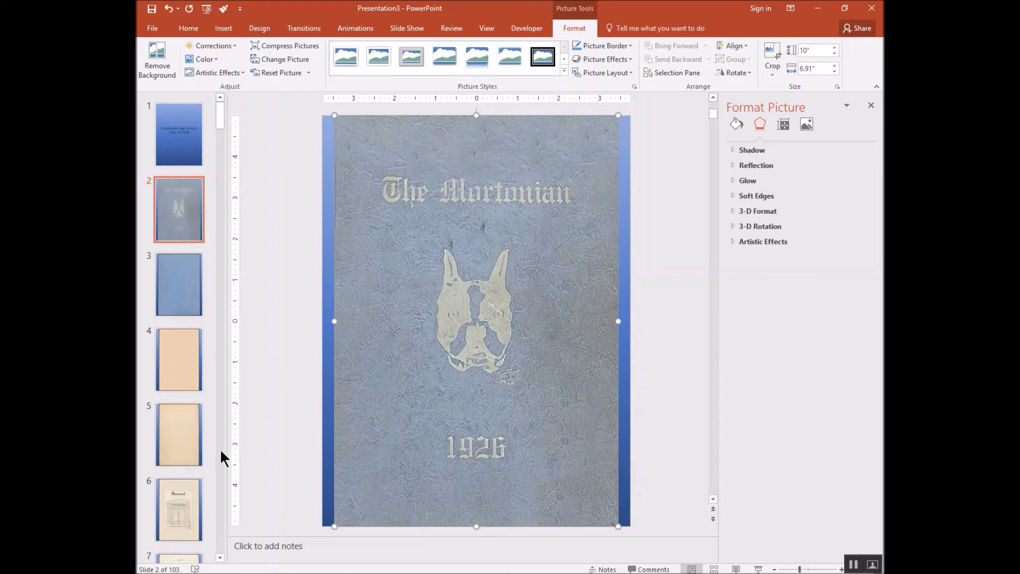
- Sharpen the Foreword picture on slide 6 with the strongest sharpening preset
{"action": "left_click", "coordinate": [186, 496]}
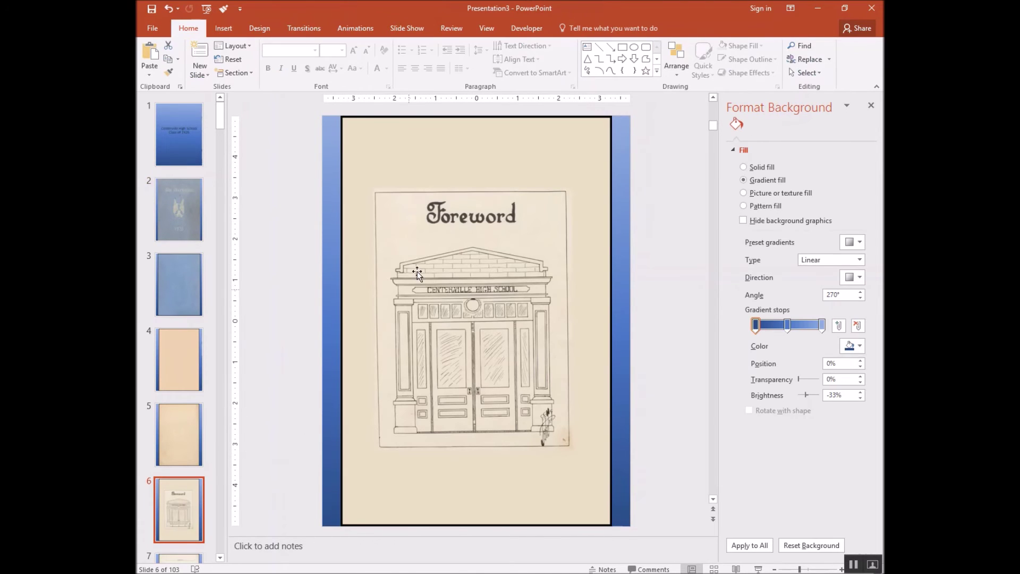
{"action": "left_click", "coordinate": [501, 149]}
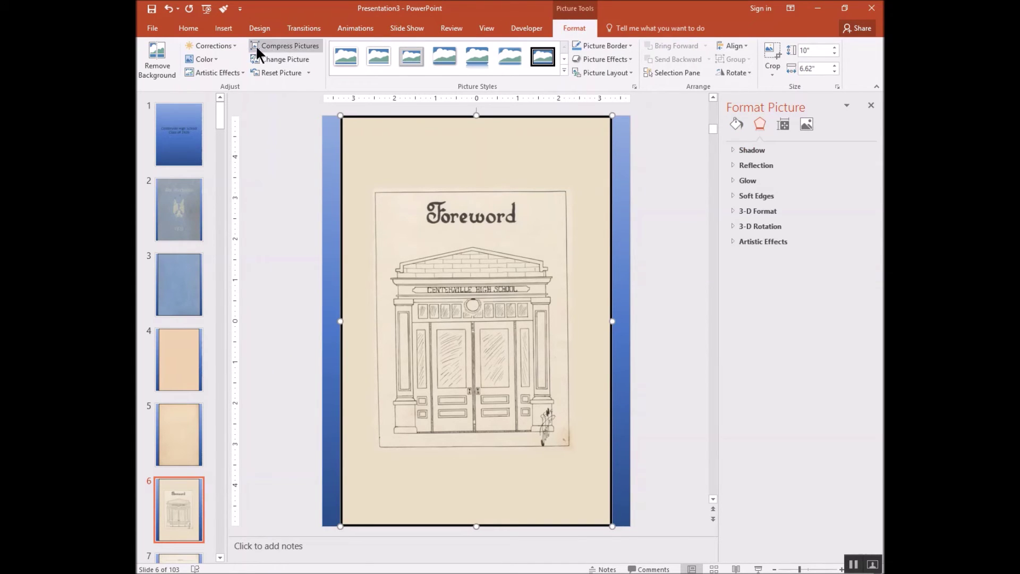
{"action": "left_click", "coordinate": [237, 45]}
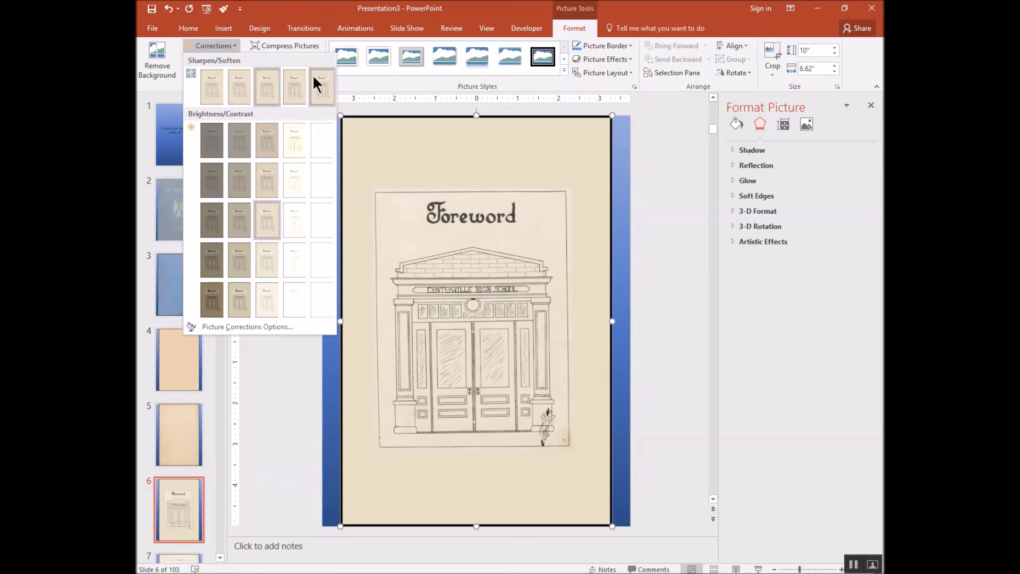
{"action": "left_click", "coordinate": [319, 78]}
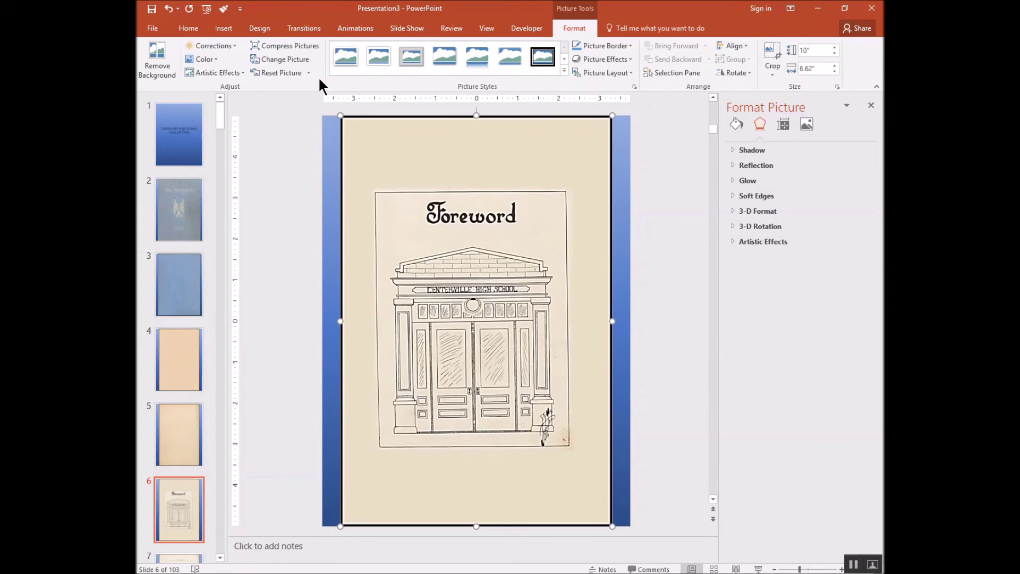
{"action": "left_click", "coordinate": [221, 461]}
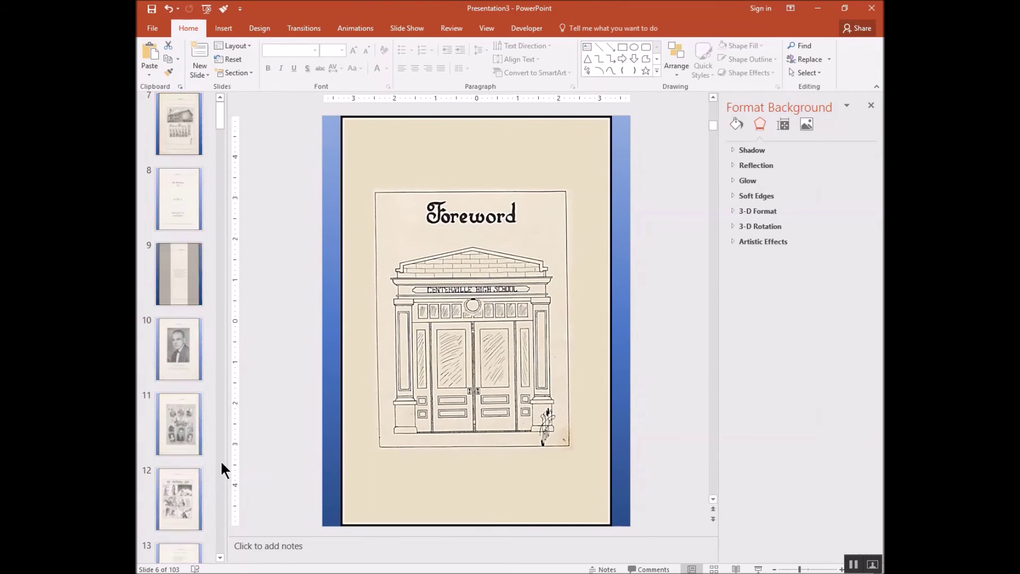
- Sharpen the slide 10 Dedication portrait by 50%, then move to slide 11
{"action": "left_click", "coordinate": [194, 340]}
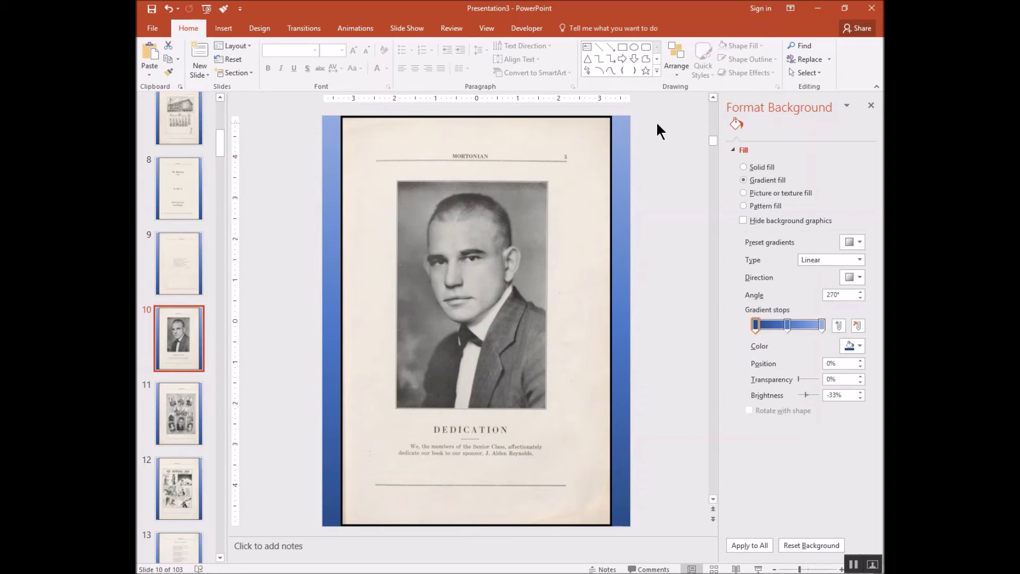
{"action": "left_click", "coordinate": [593, 138]}
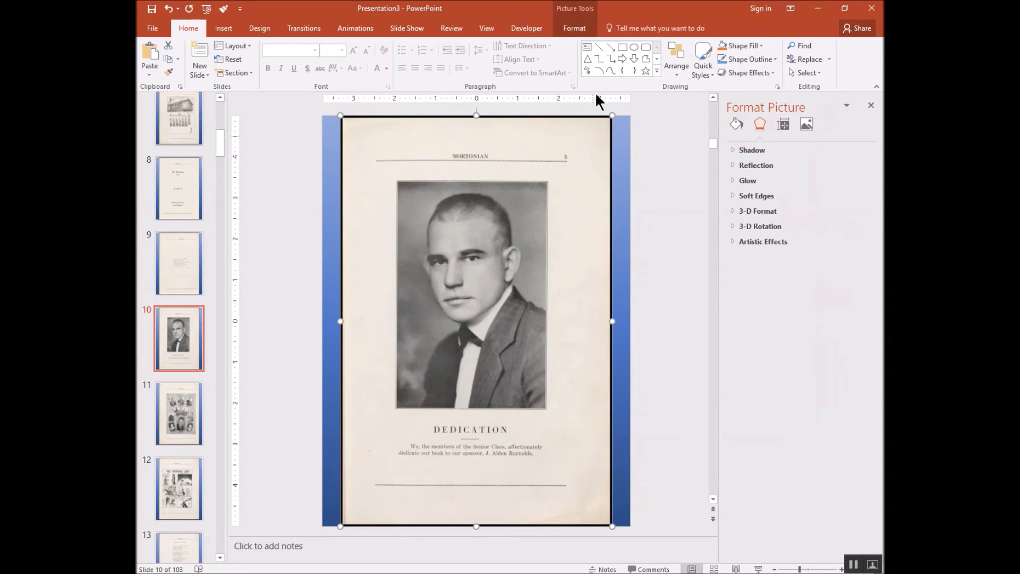
{"action": "left_click", "coordinate": [582, 31]}
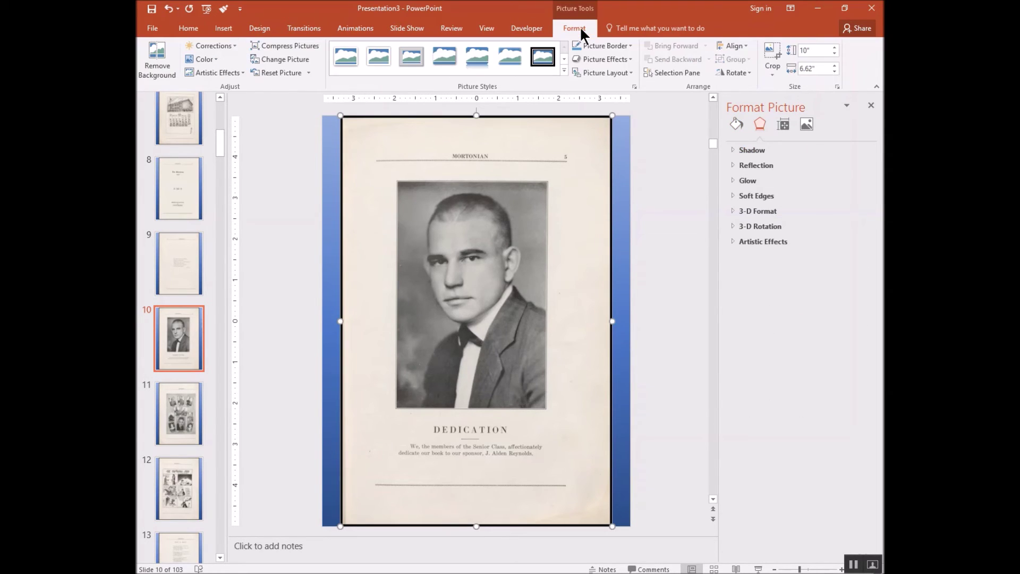
{"action": "left_click", "coordinate": [236, 45]}
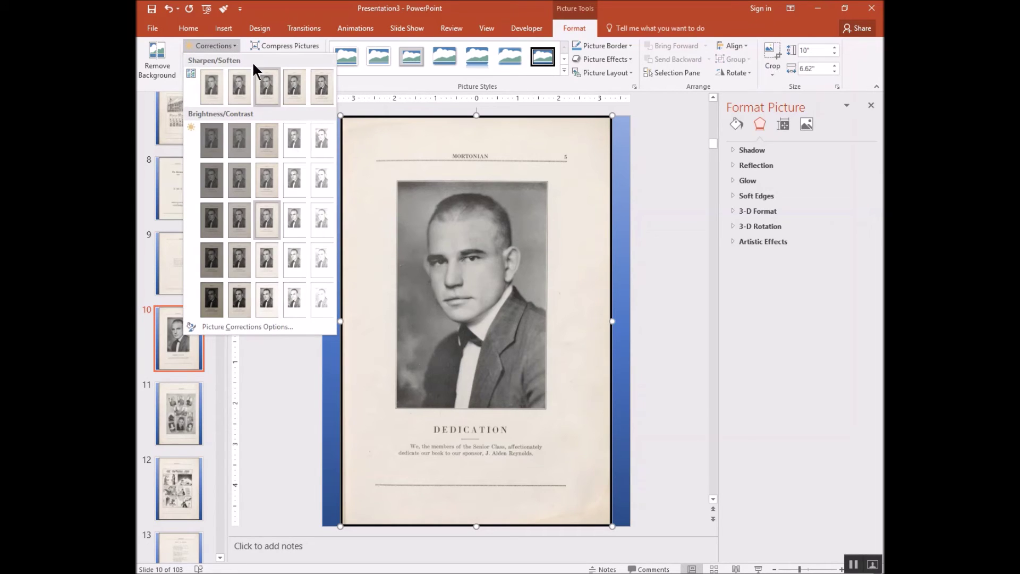
{"action": "left_click", "coordinate": [321, 82]}
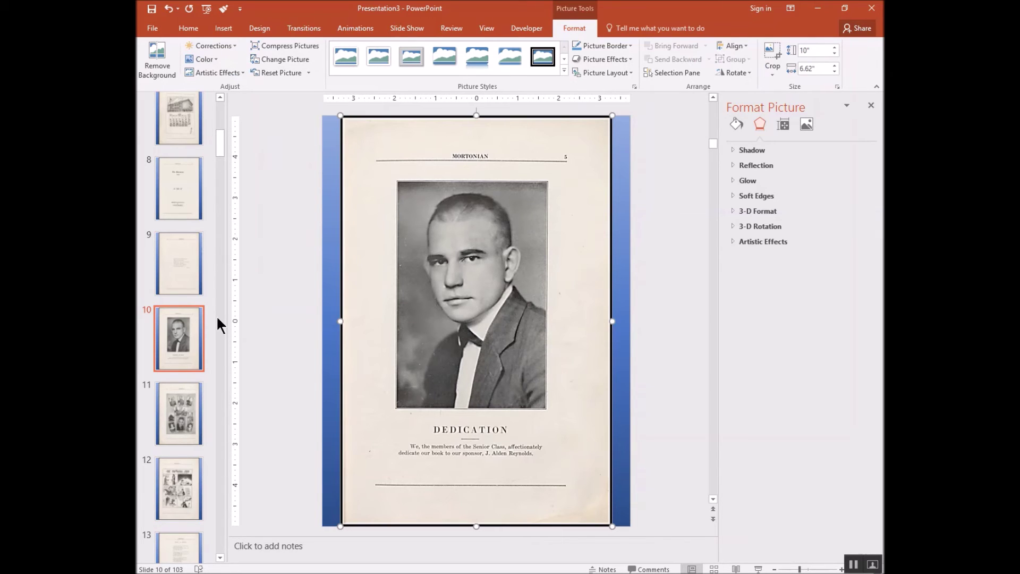
{"action": "left_click", "coordinate": [175, 403]}
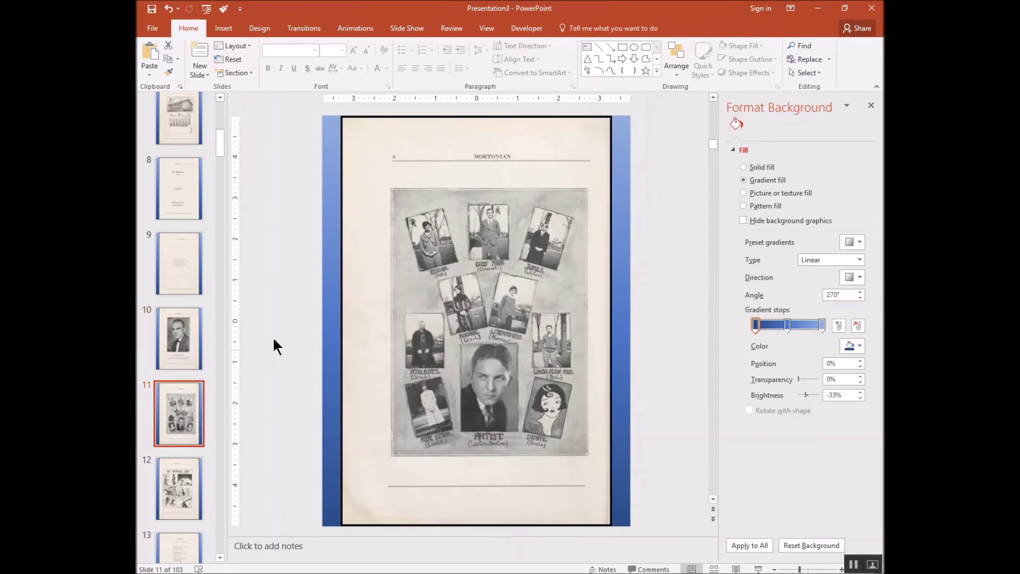
- Apply the Sharpen: 50% correction to the student photo collage on slide 11
{"action": "left_click", "coordinate": [420, 256]}
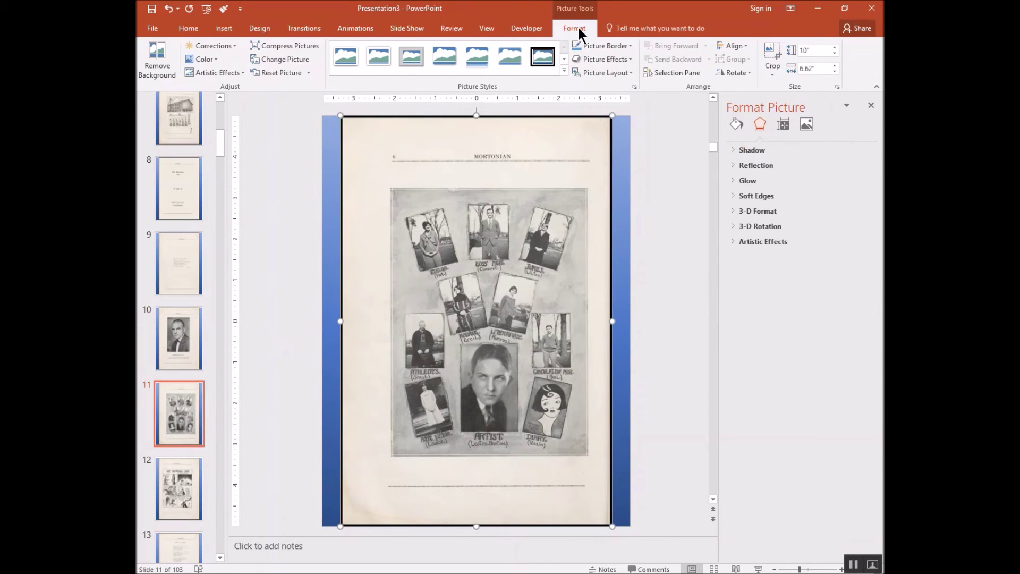
{"action": "left_click", "coordinate": [234, 46]}
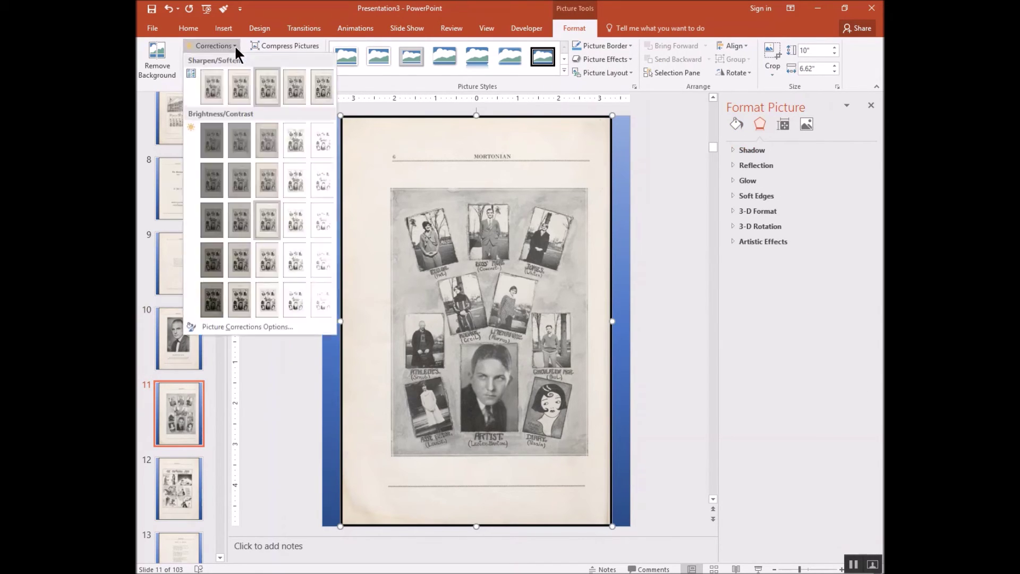
{"action": "left_click", "coordinate": [323, 82]}
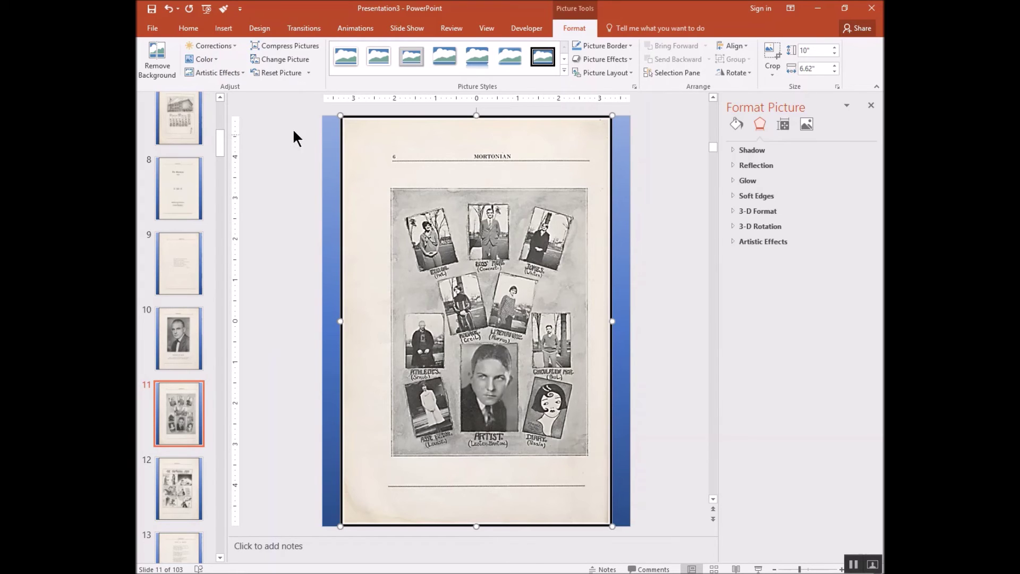
- Start Save As and browse to the 1926 folder in Centerville HS Yearbook Project
{"action": "left_click", "coordinate": [155, 26]}
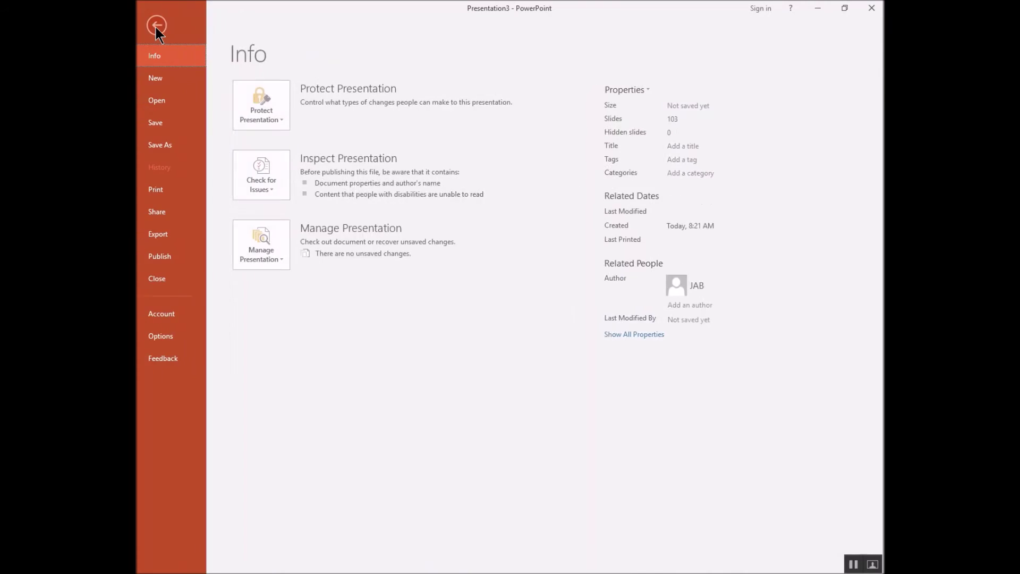
{"action": "left_click", "coordinate": [153, 143]}
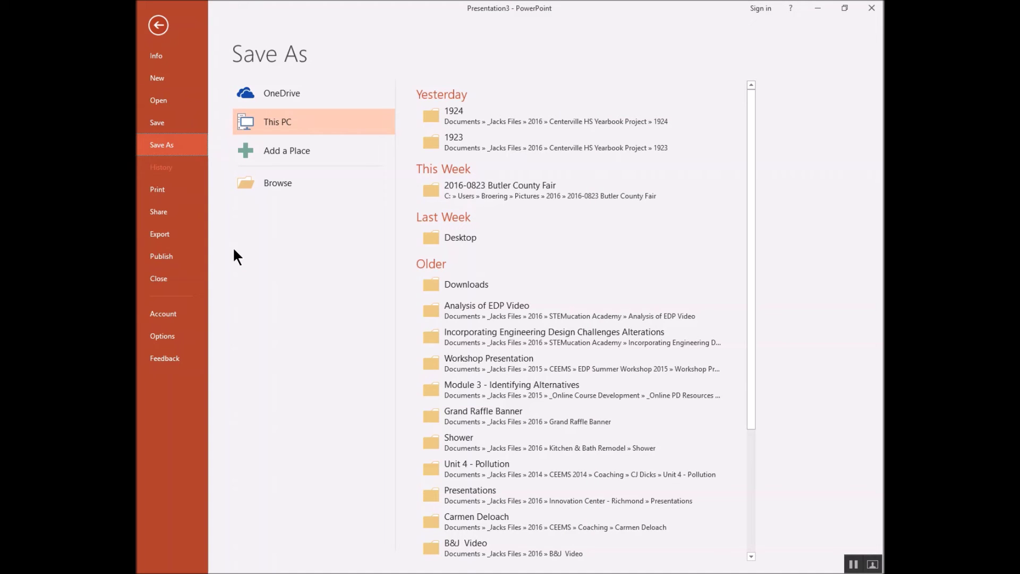
{"action": "left_click", "coordinate": [467, 114]}
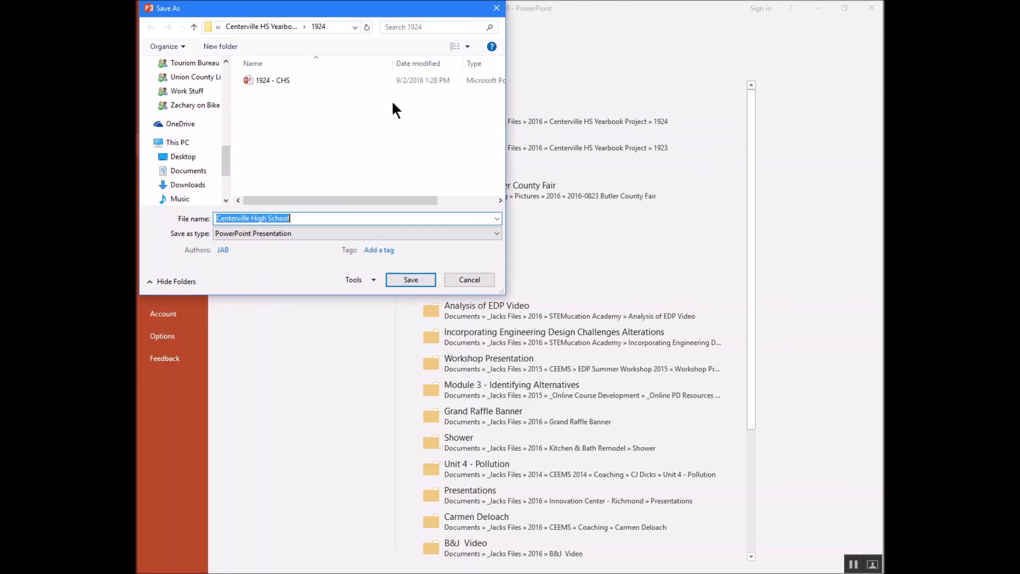
{"action": "left_click", "coordinate": [268, 26]}
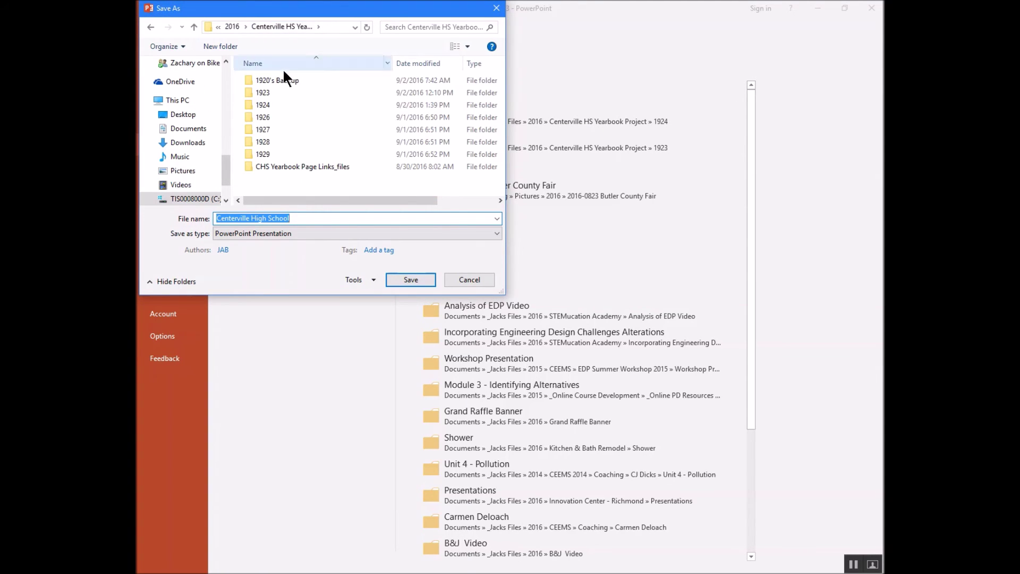
{"action": "left_click", "coordinate": [267, 118]}
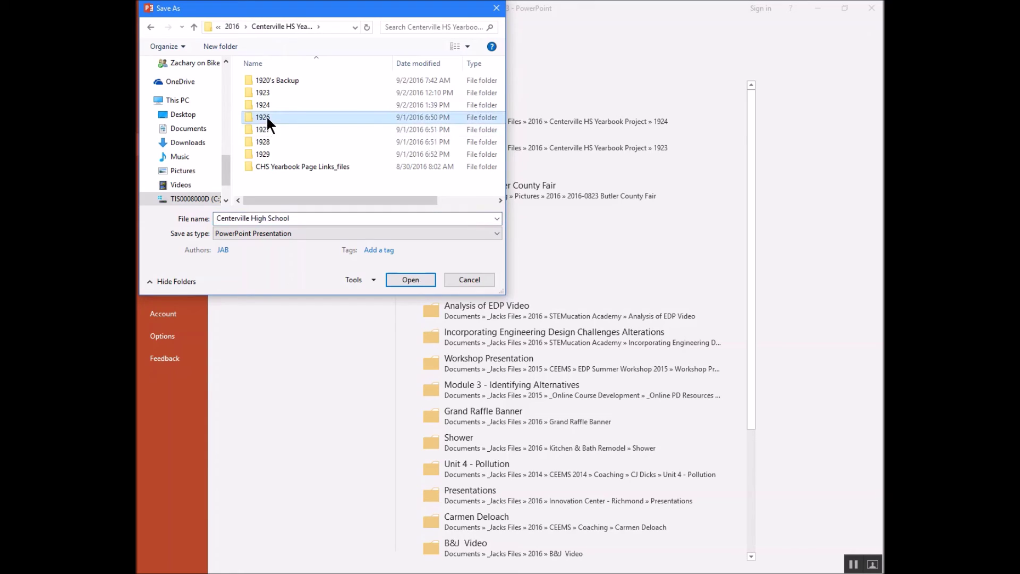
{"action": "double_click", "coordinate": [267, 118]}
- Save the presentation with the file name '1926 - CHS'
{"action": "left_click", "coordinate": [306, 217]}
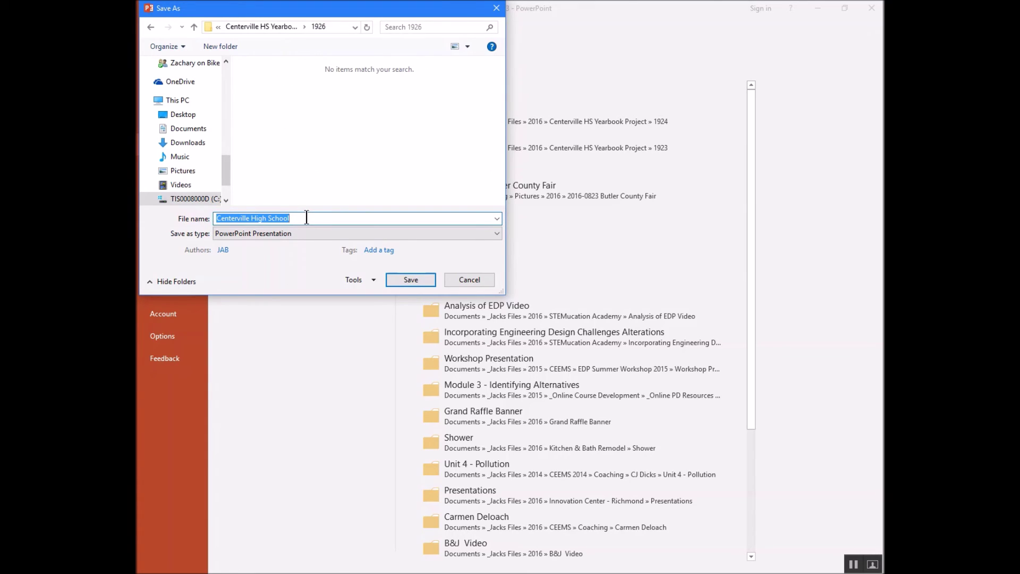
{"action": "type", "text": "1"}
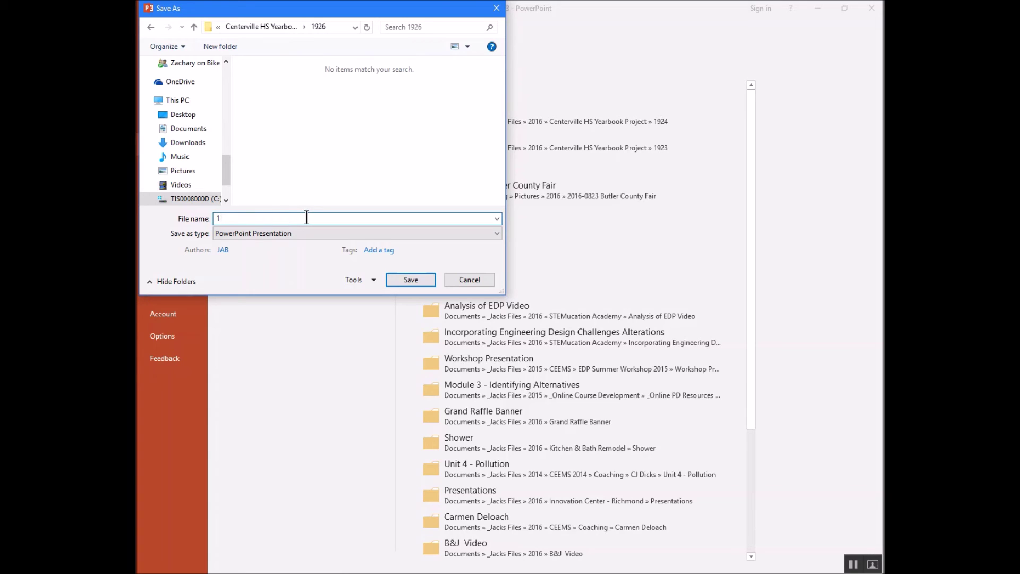
{"action": "type", "text": "926"}
{"action": "type", "text": "CHS"}
{"action": "left_click", "coordinate": [406, 278]}
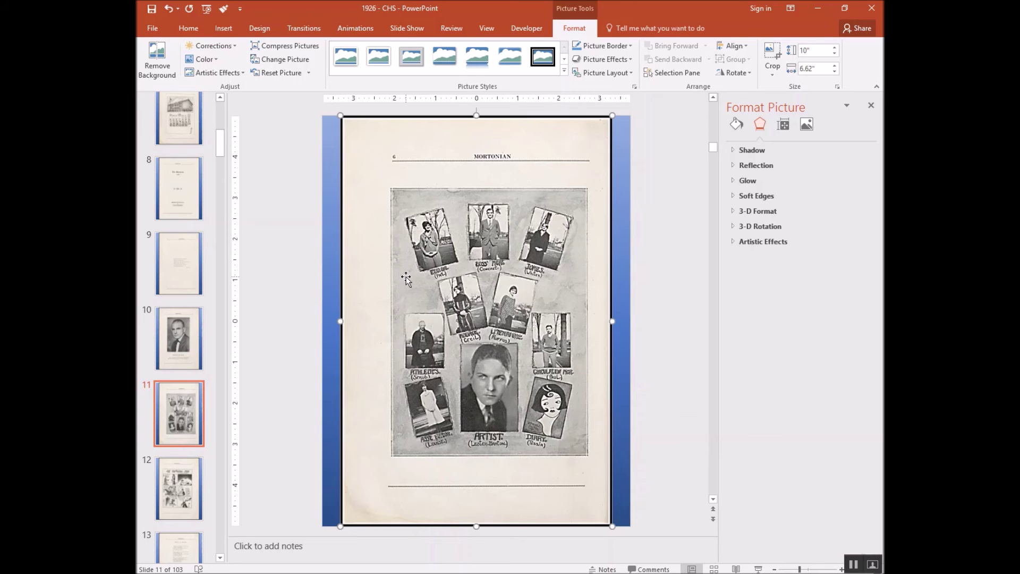
{"action": "left_click", "coordinate": [153, 28]}
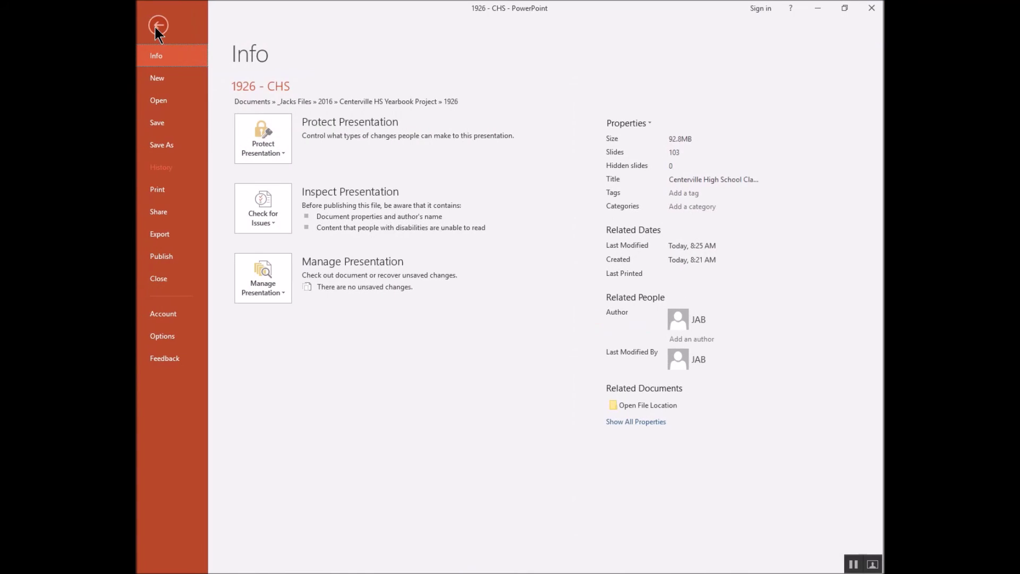
- Start a Save As copy in the 1926 folder with PDF as the file type
{"action": "left_click", "coordinate": [166, 147]}
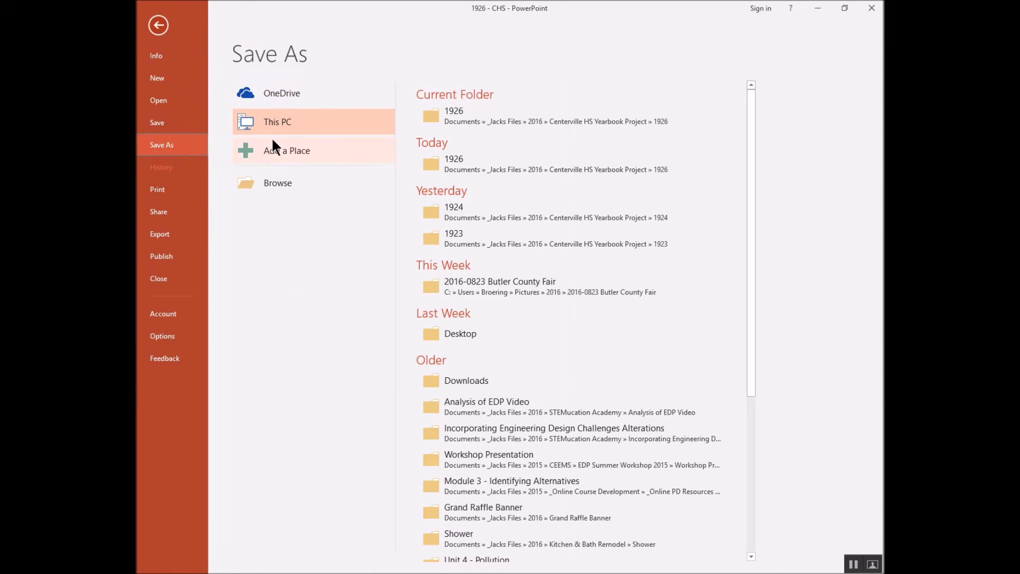
{"action": "left_click", "coordinate": [488, 115]}
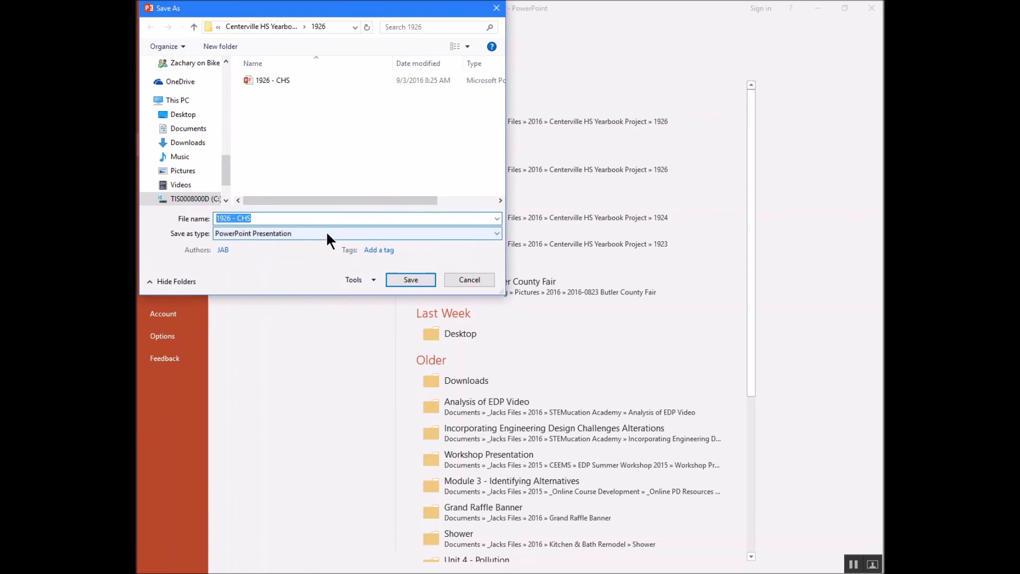
{"action": "left_click", "coordinate": [327, 234]}
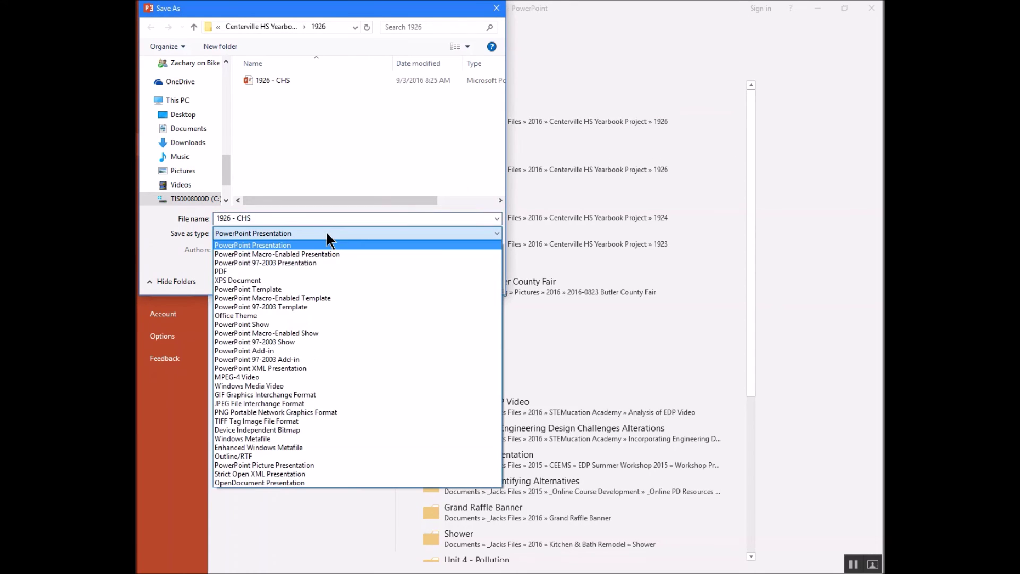
{"action": "left_click", "coordinate": [286, 271]}
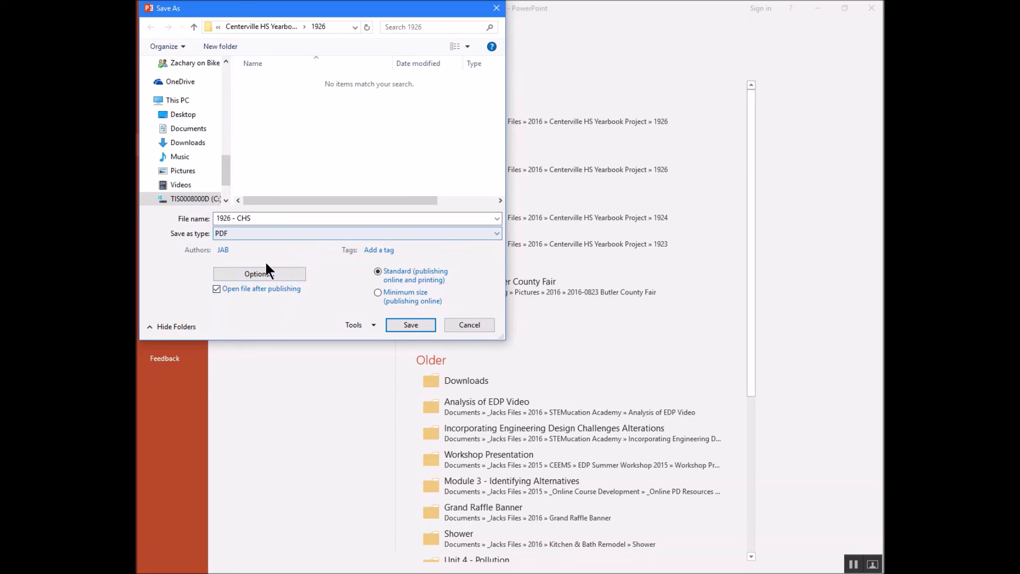
- Turn on Frame slides in the PDF options and publish '1926 - CHS' as a PDF
{"action": "left_click", "coordinate": [257, 274]}
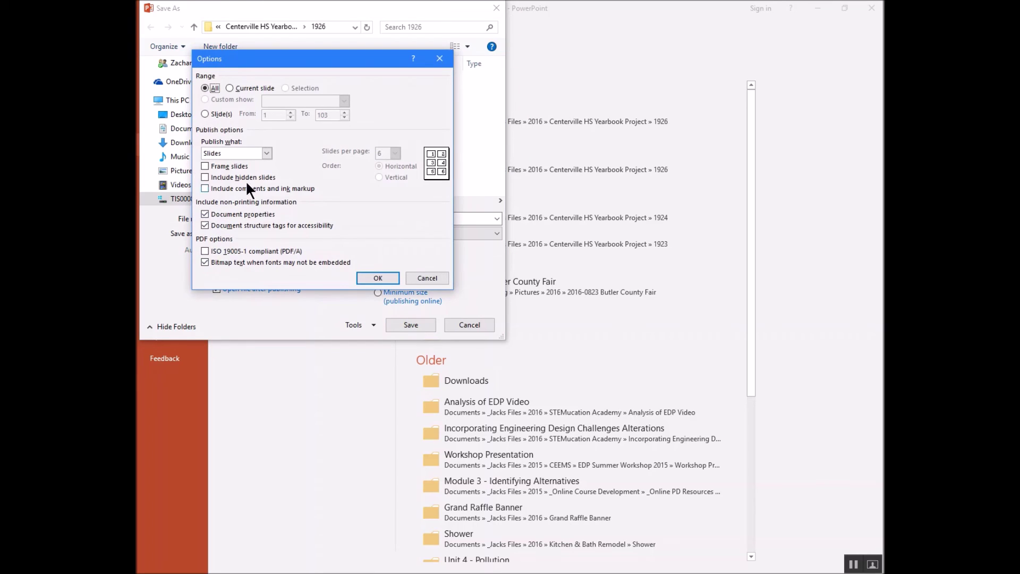
{"action": "left_click", "coordinate": [208, 166]}
{"action": "left_click", "coordinate": [366, 277]}
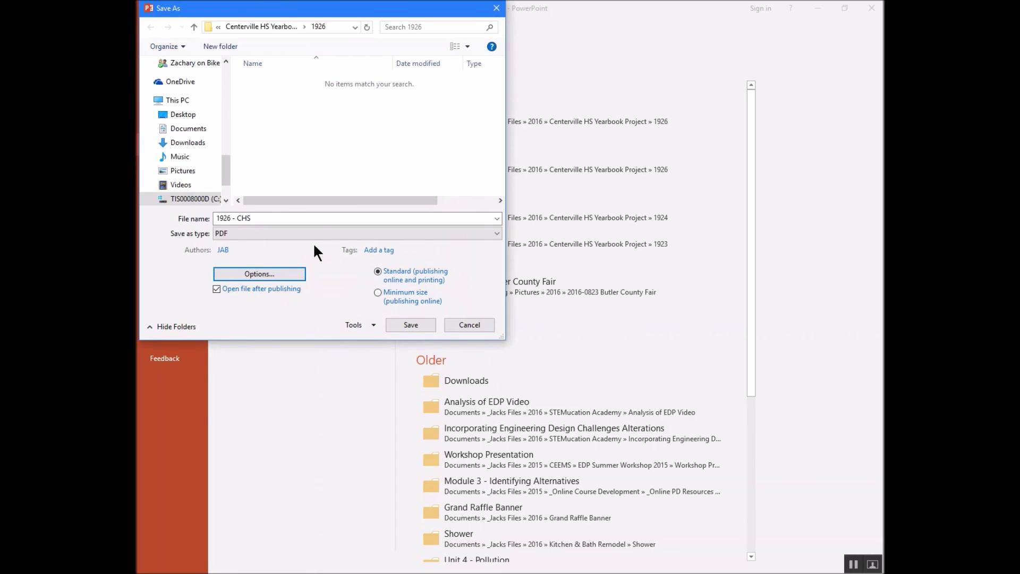
{"action": "left_click", "coordinate": [242, 218]}
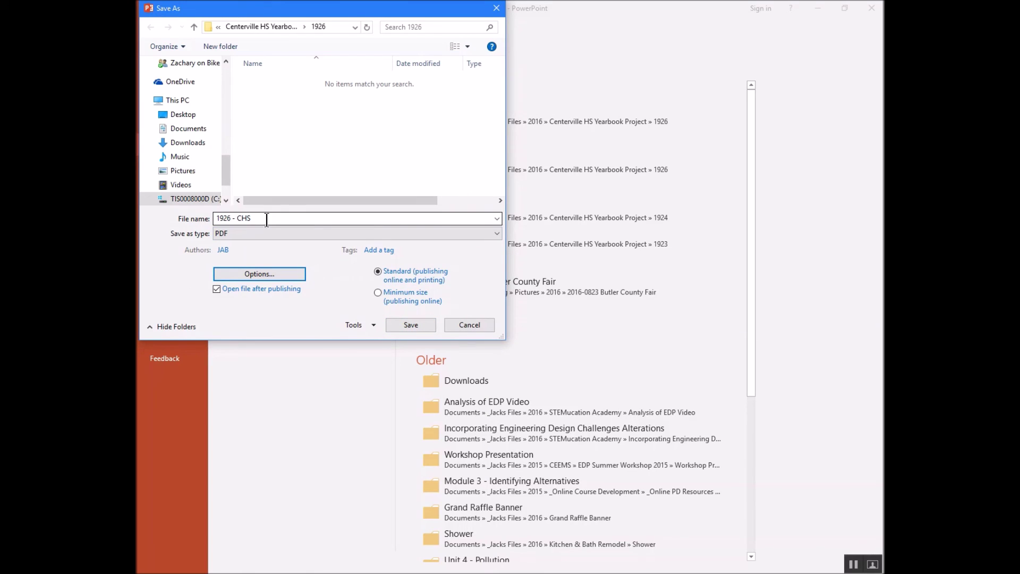
{"action": "left_click", "coordinate": [397, 324]}
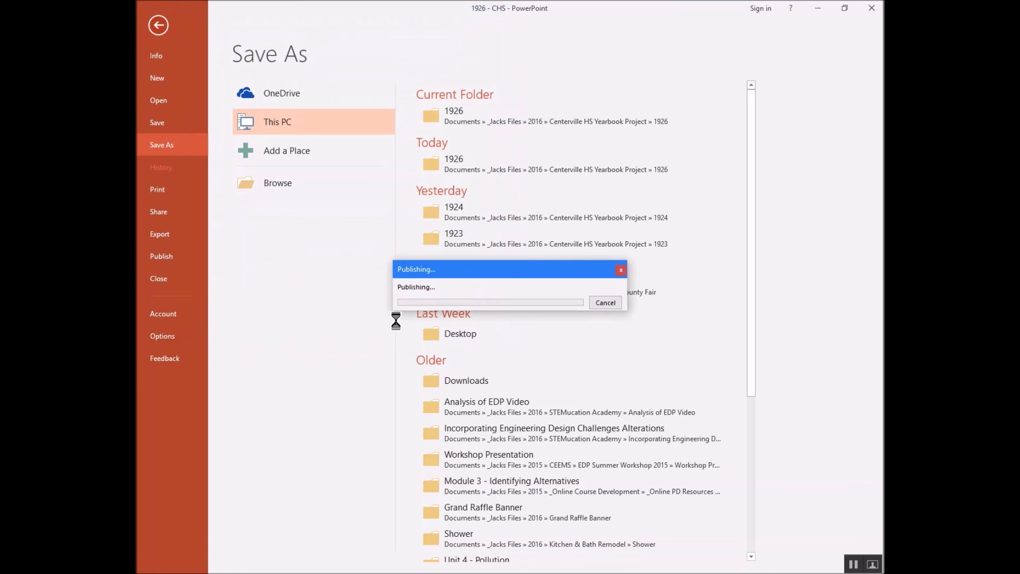